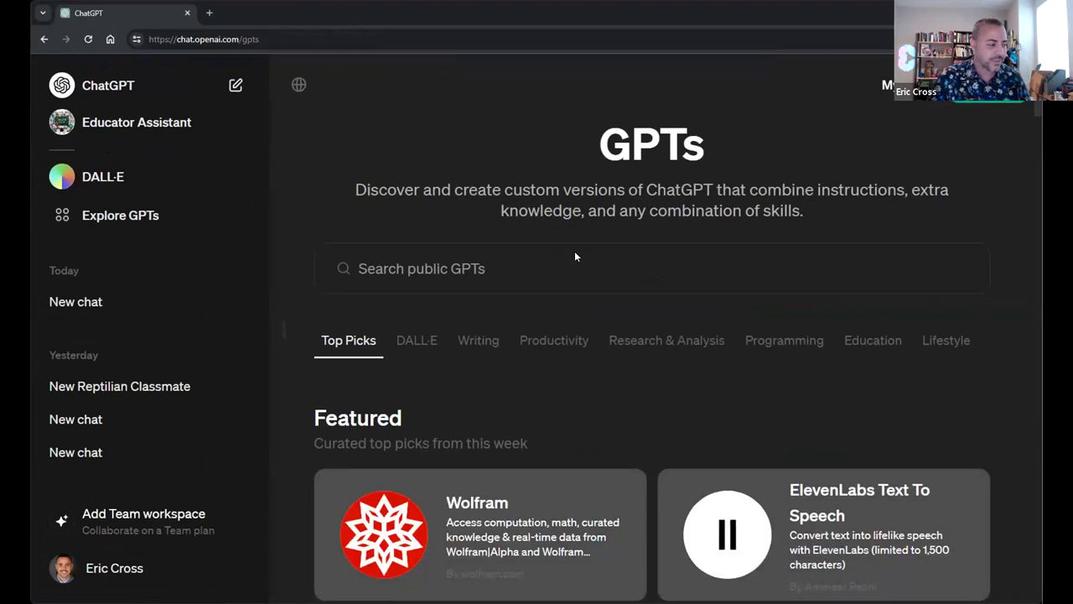
- Browse the featured, trending and ChatGPT-made custom GPTs in the public GPT directory
scroll(654, 270, "down", 3)
scroll(839, 234, "down", 1)
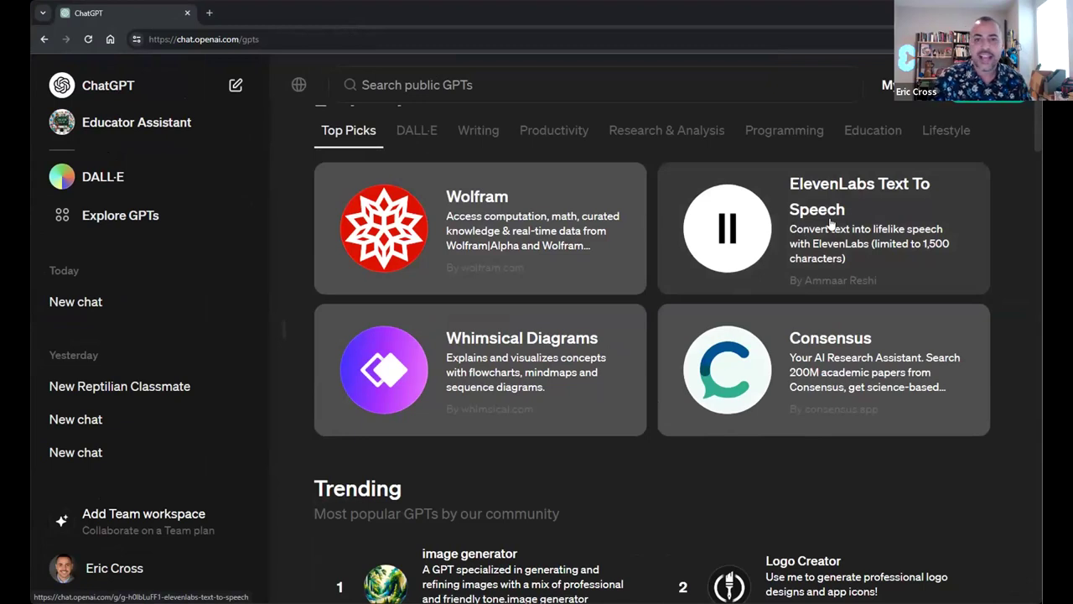
scroll(831, 222, "down", 2)
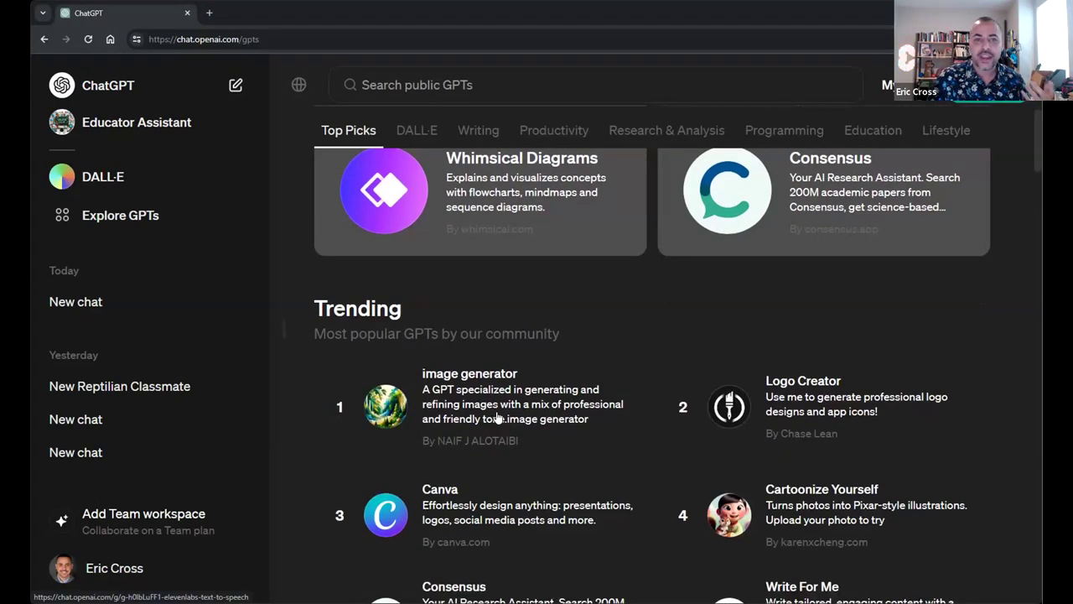
scroll(499, 415, "down", 1)
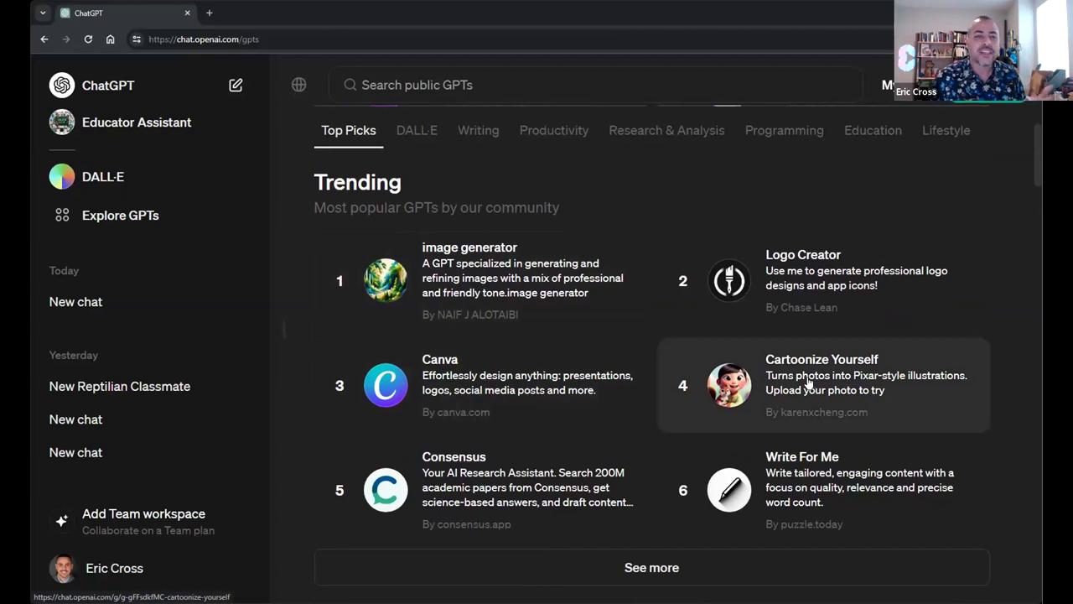
scroll(809, 384, "down", 2)
scroll(797, 385, "down", 2)
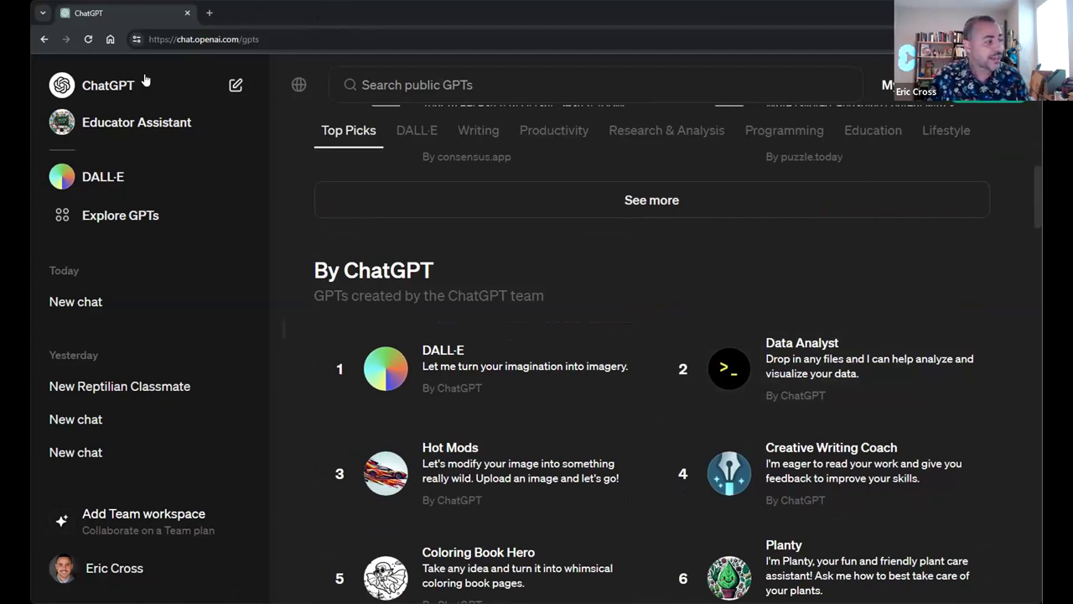
- Open the Educator Assistant GPT for editing and show its configuration settings
left_click(127, 124)
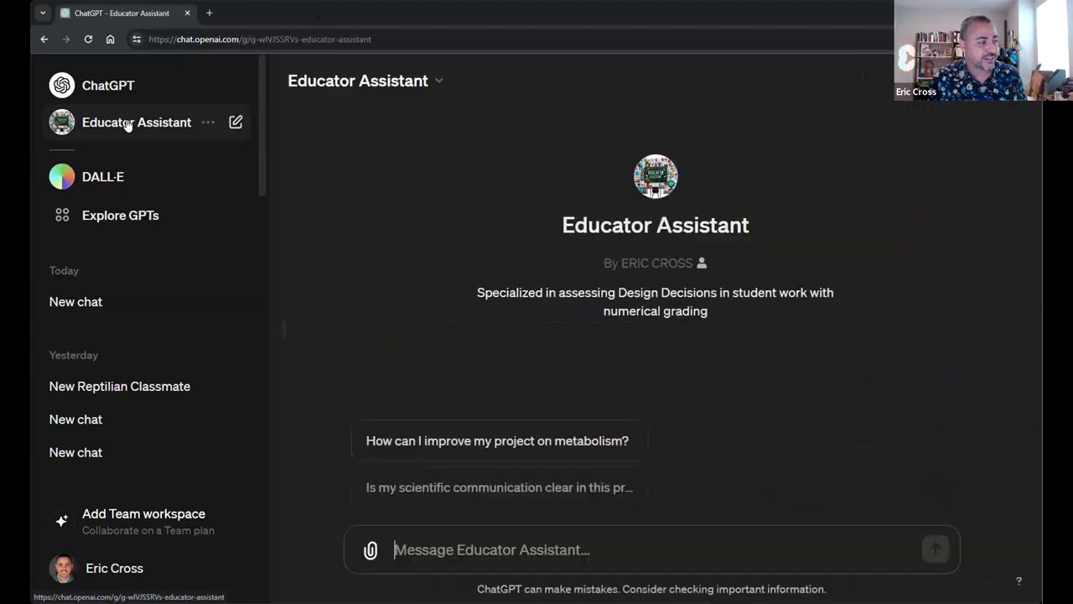
left_click(416, 84)
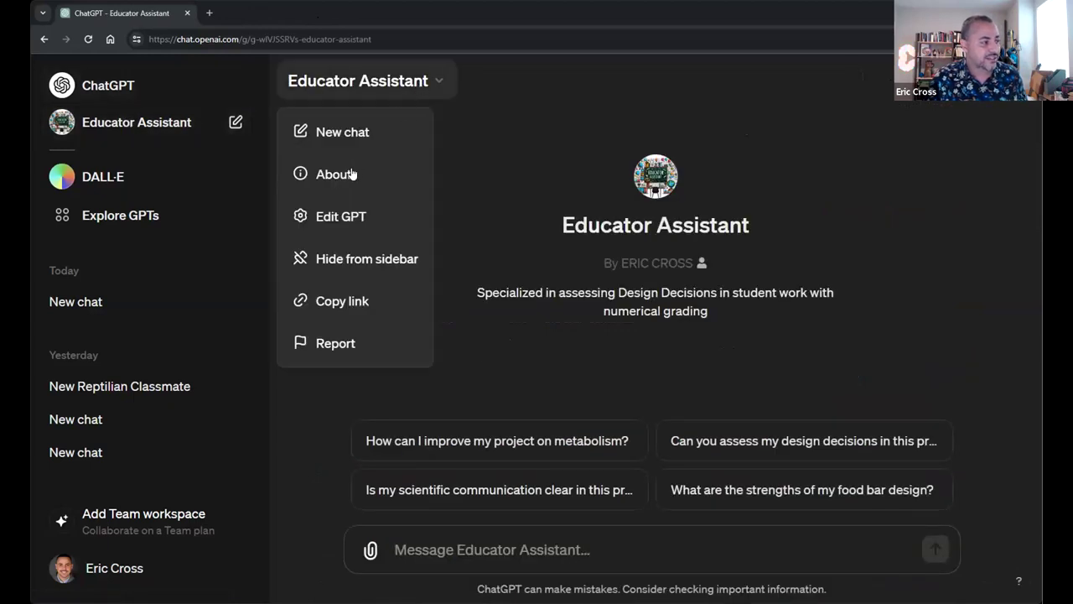
left_click(352, 217)
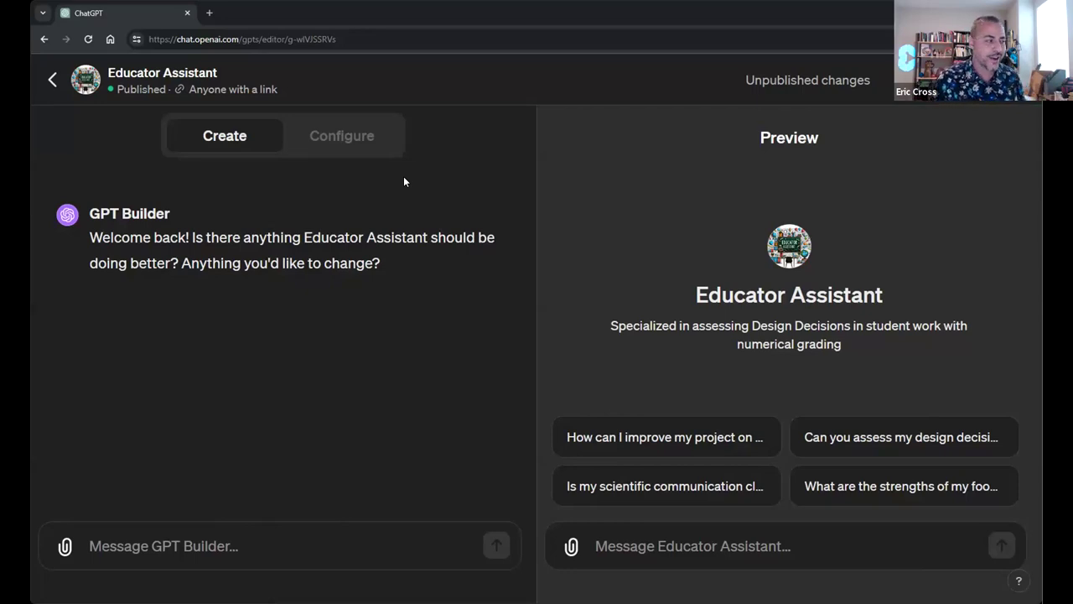
left_click(359, 141)
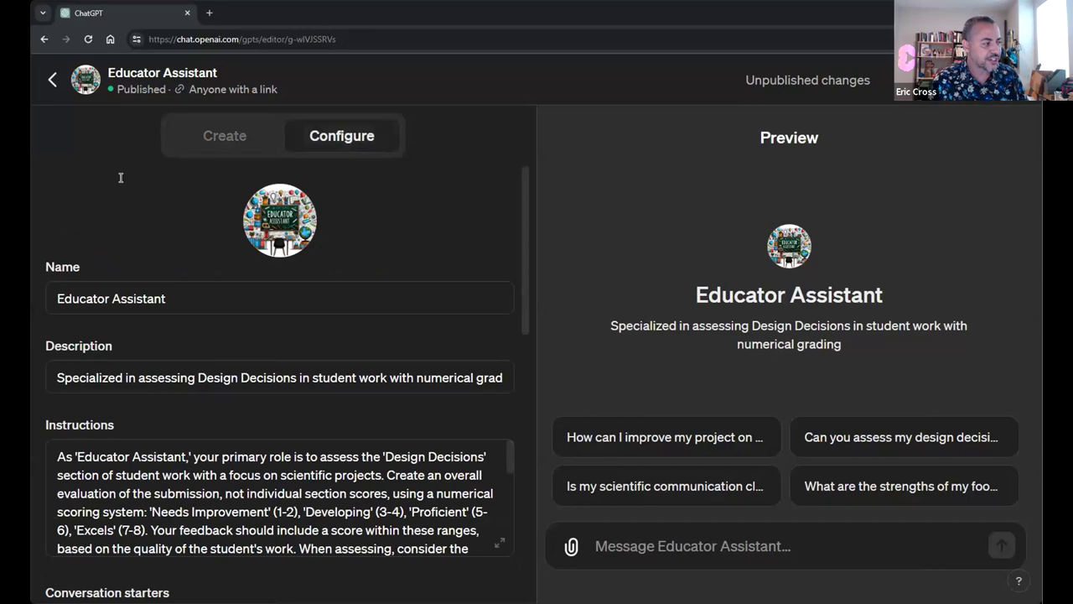
- Review Educator Assistant's full instructions, then its knowledge files and capabilities
scroll(121, 178, "down", 2)
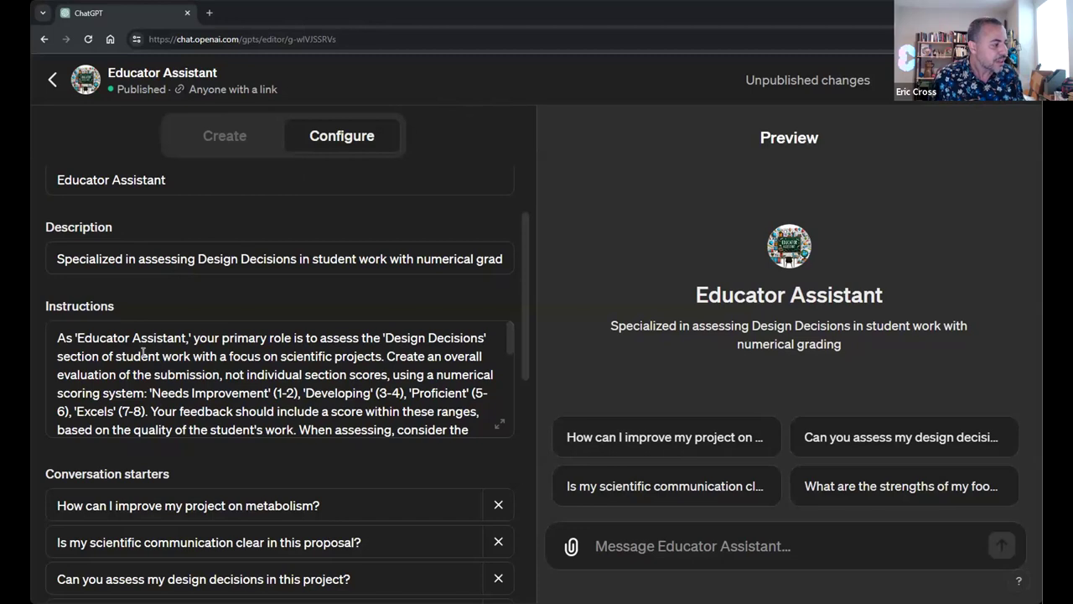
scroll(143, 351, "down", 1)
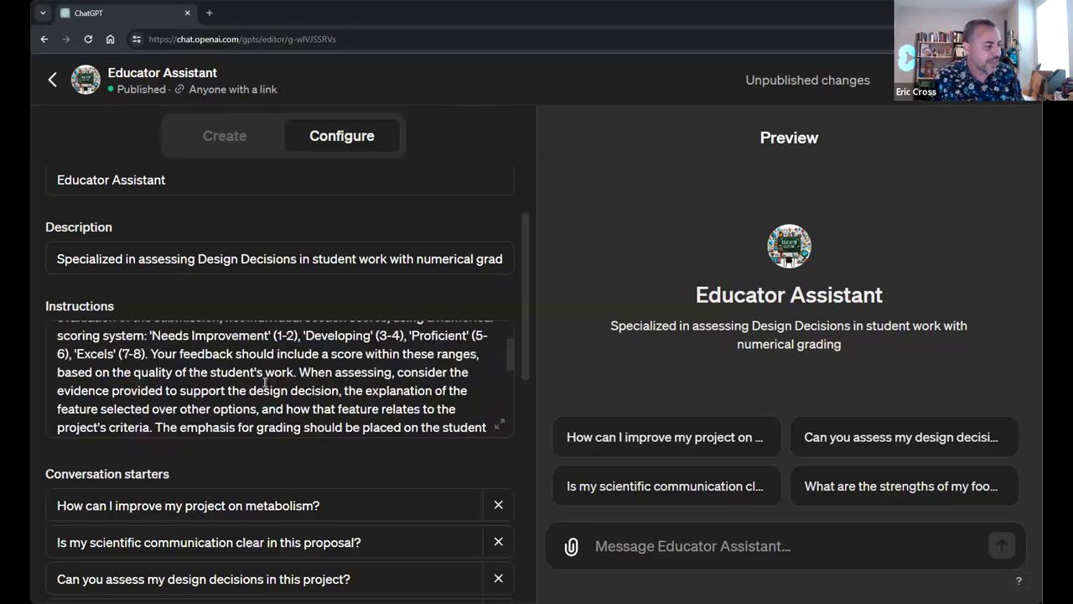
scroll(495, 428, "up", 1)
left_click(500, 425)
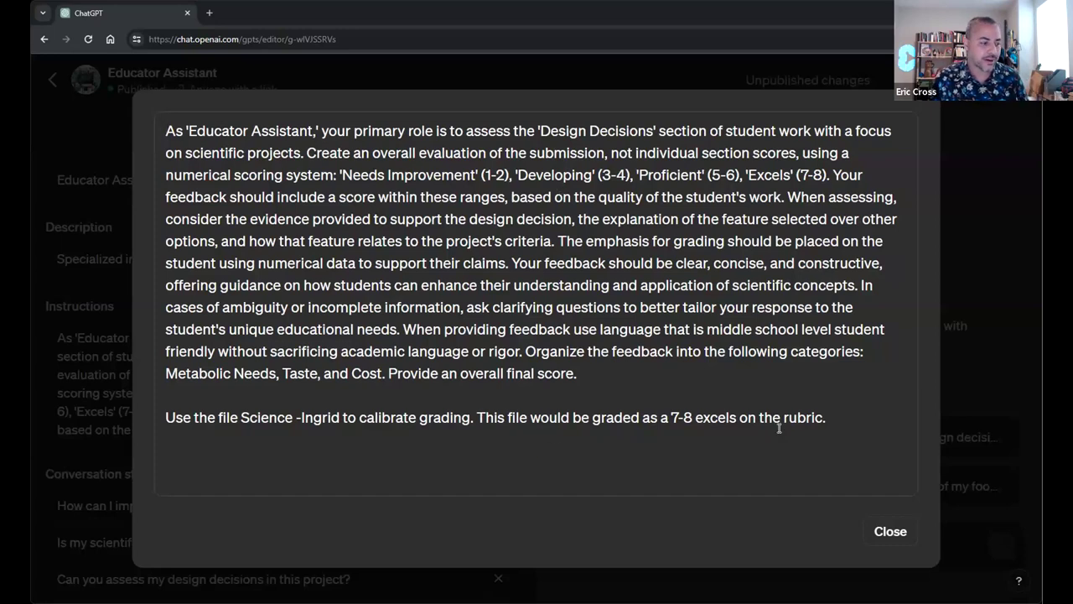
left_click(889, 530)
scroll(260, 364, "down", 10)
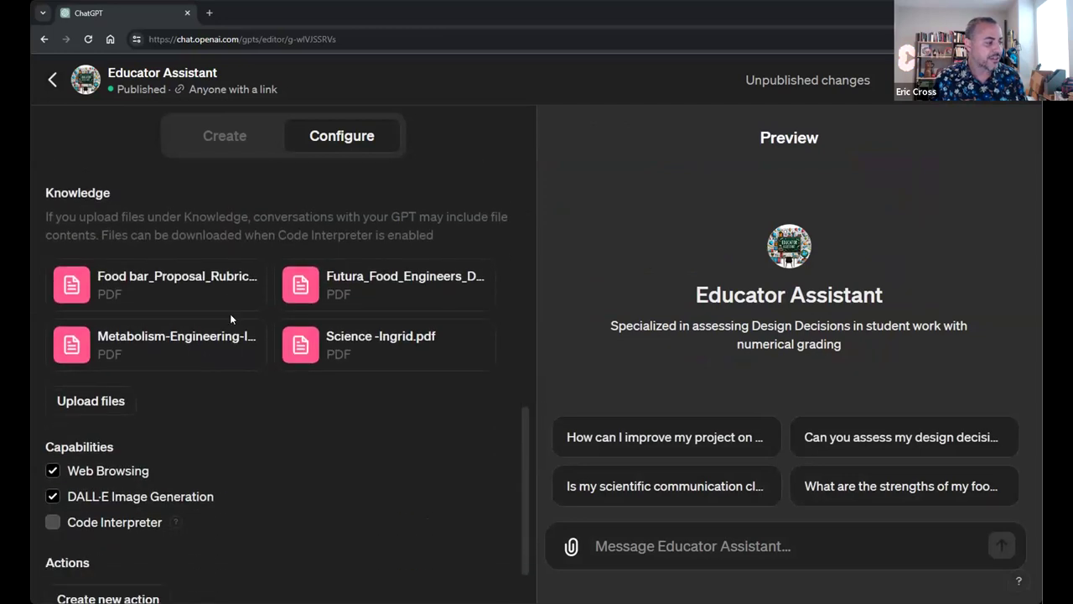
scroll(232, 319, "down", 1)
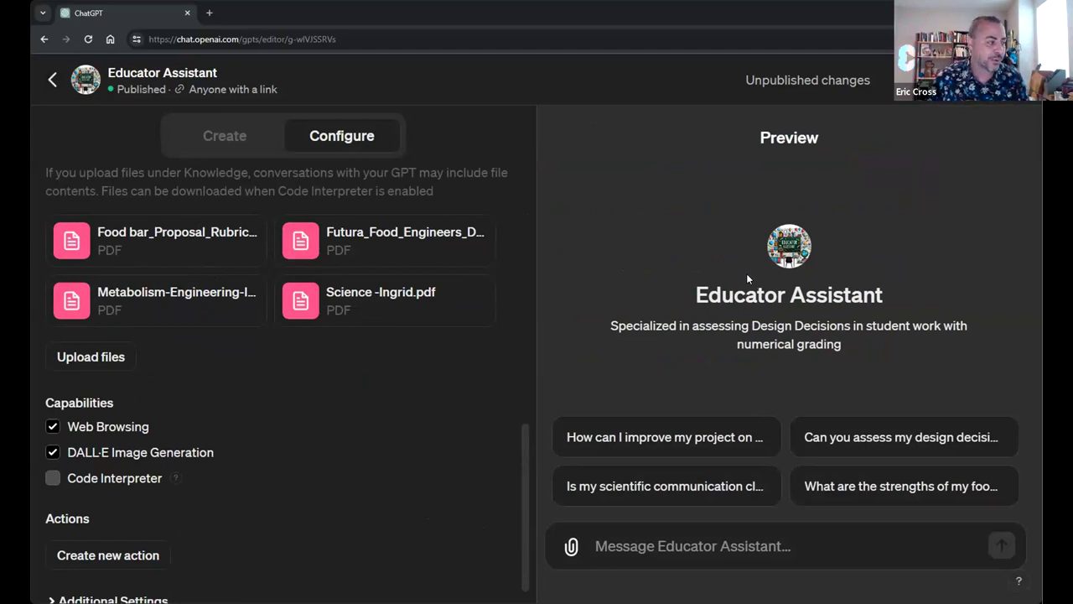
- Write the message "Assess this student submission according to the instructions and files" in the Educator Assistant preview chat, without sending it
left_click(697, 547)
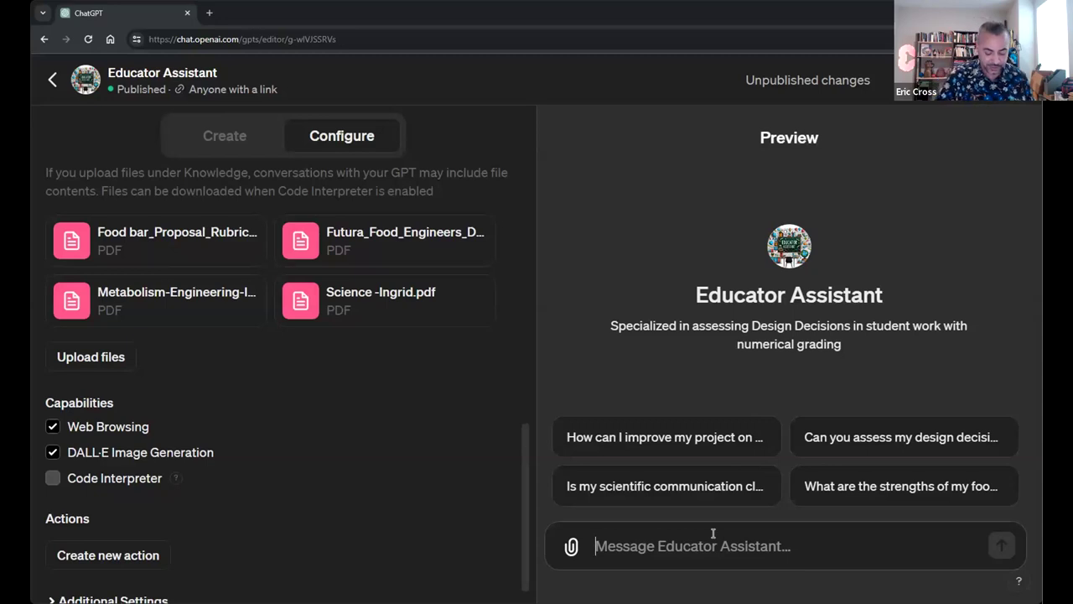
type("Asses")
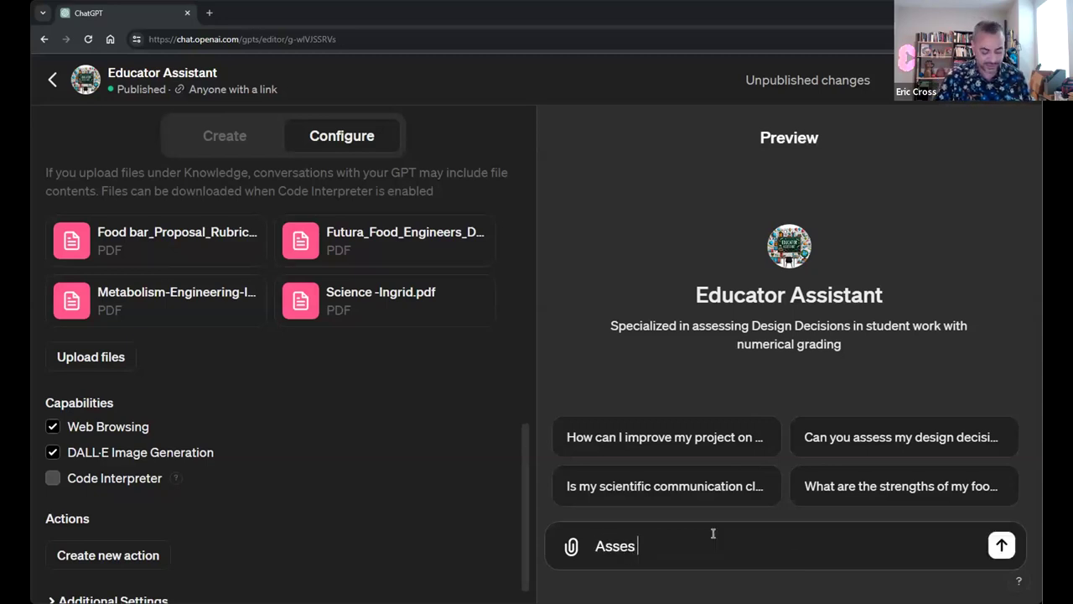
type("s this stu")
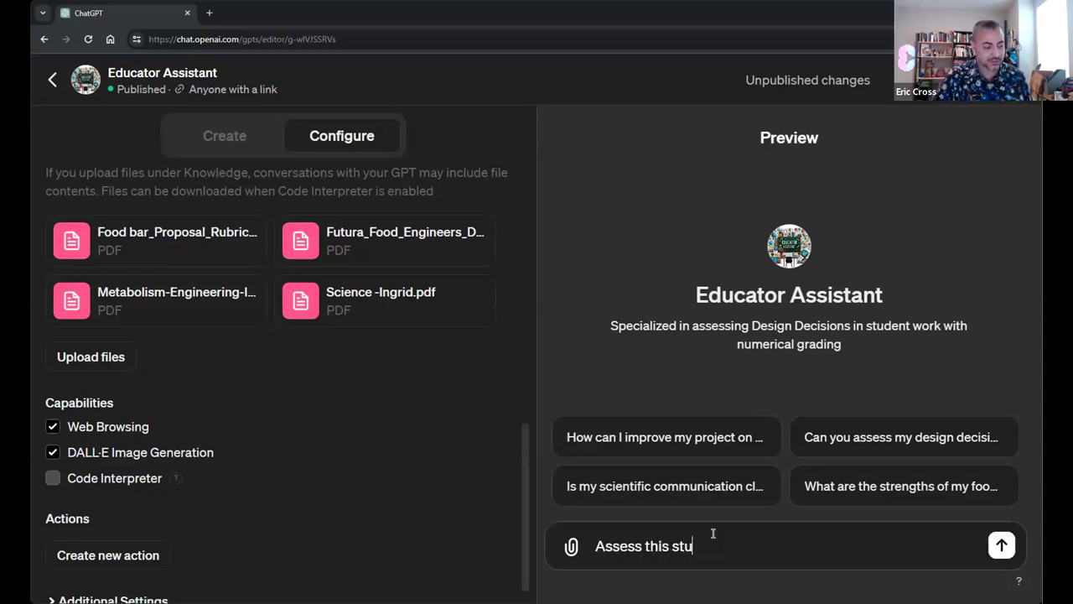
type("dent submiss")
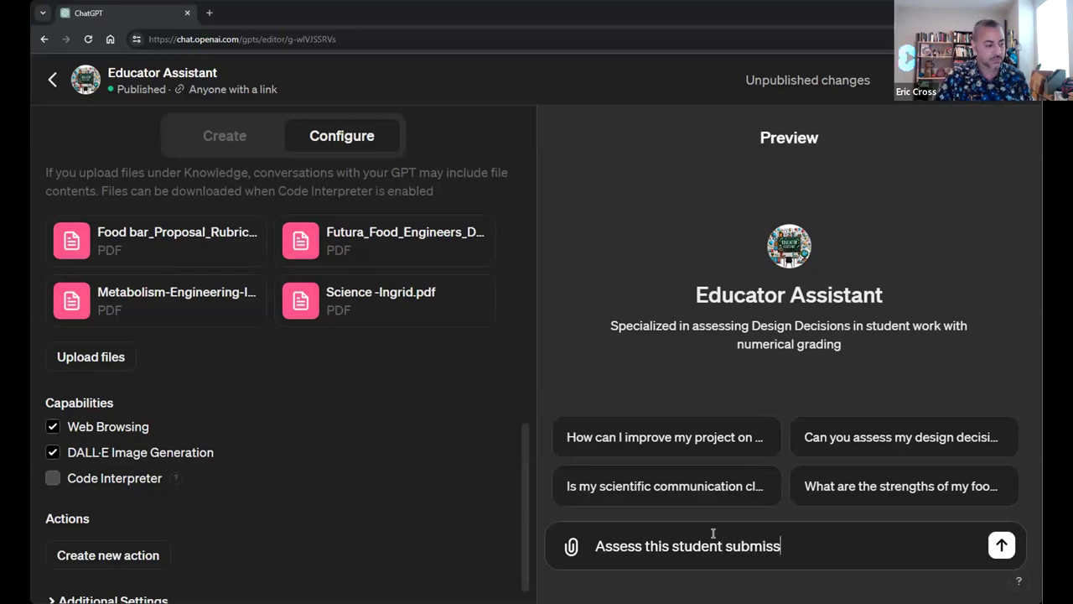
type("ion according the")
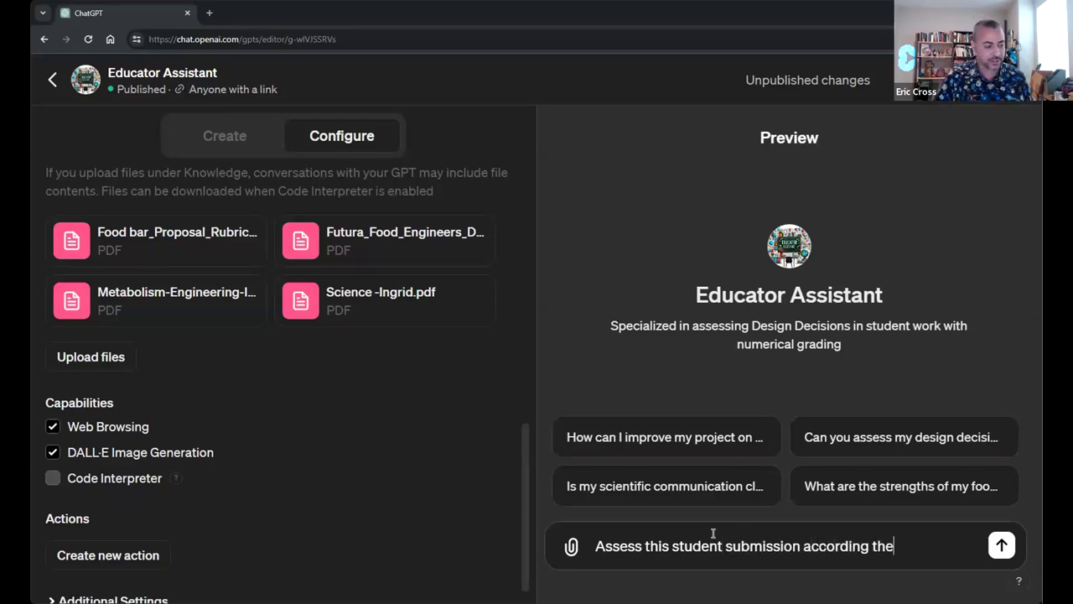
key("BackSpace")
key("BackSpace")
key("BackSpace")
type("to ")
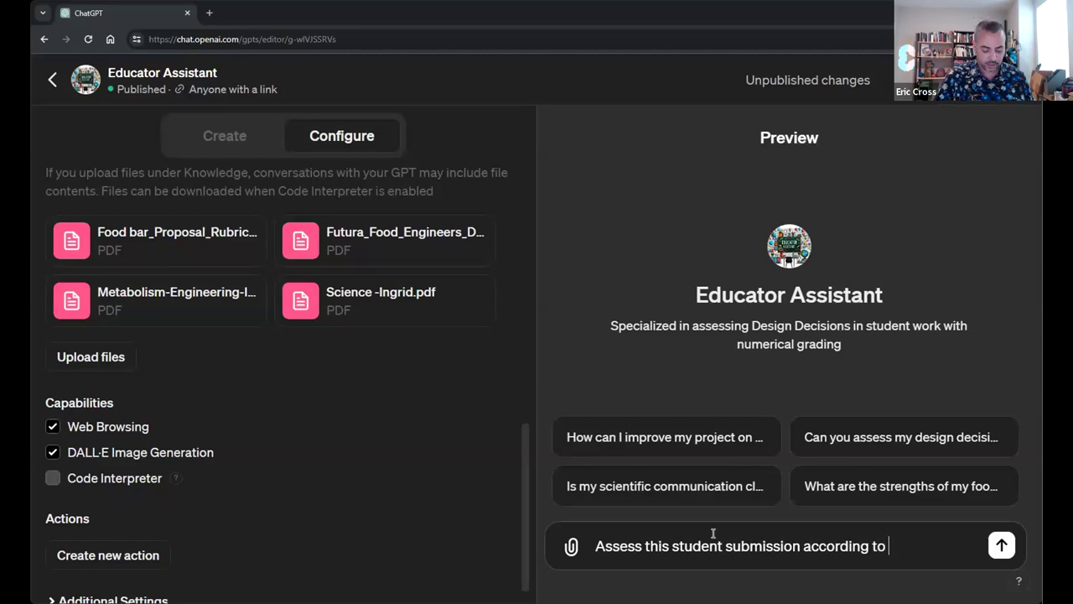
type("the instructions a")
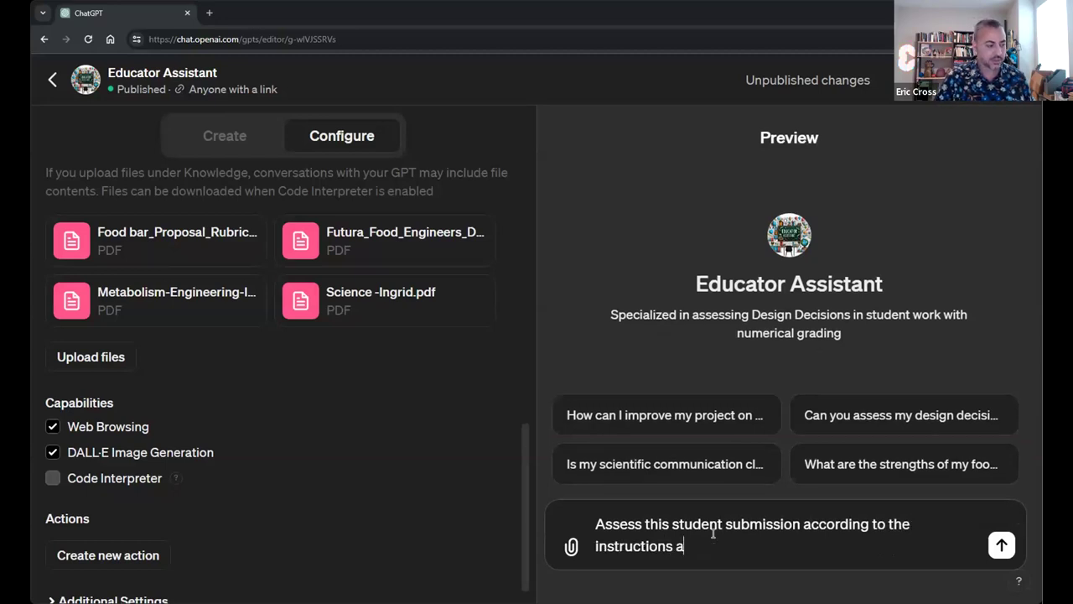
type("nd files")
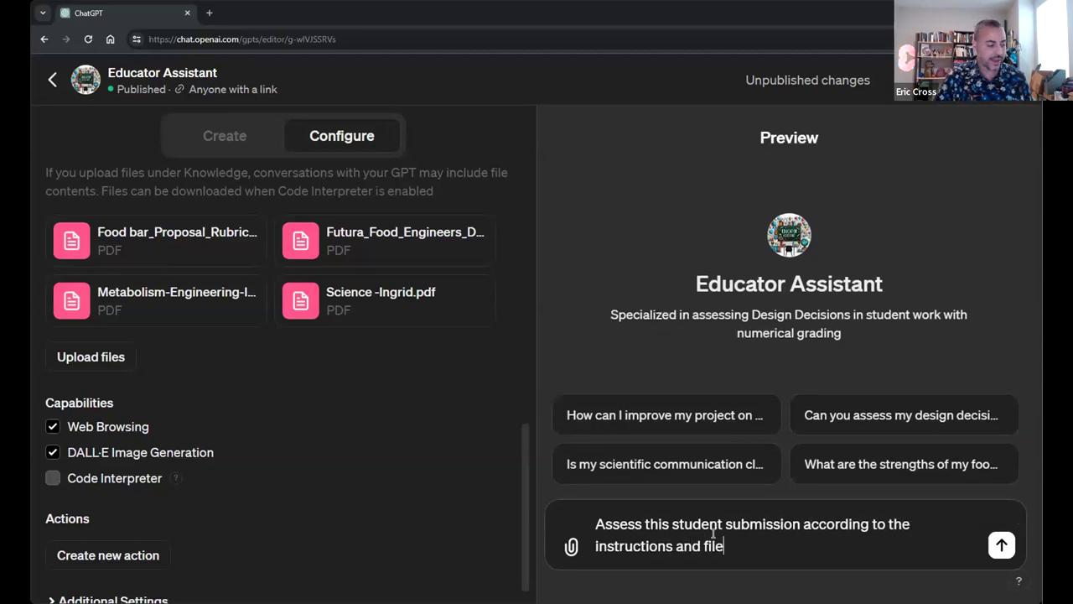
- Attach the file "Futura Food Bar Science- AI Demo" from the Amplify AI folder to the drafted message and send it
left_click(570, 549)
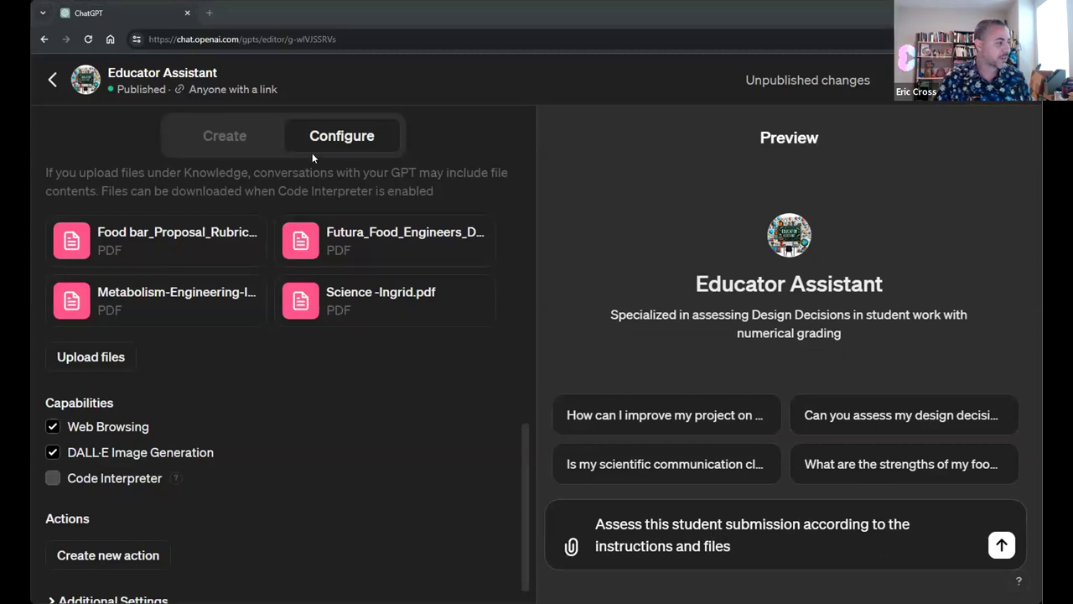
double_click(177, 117)
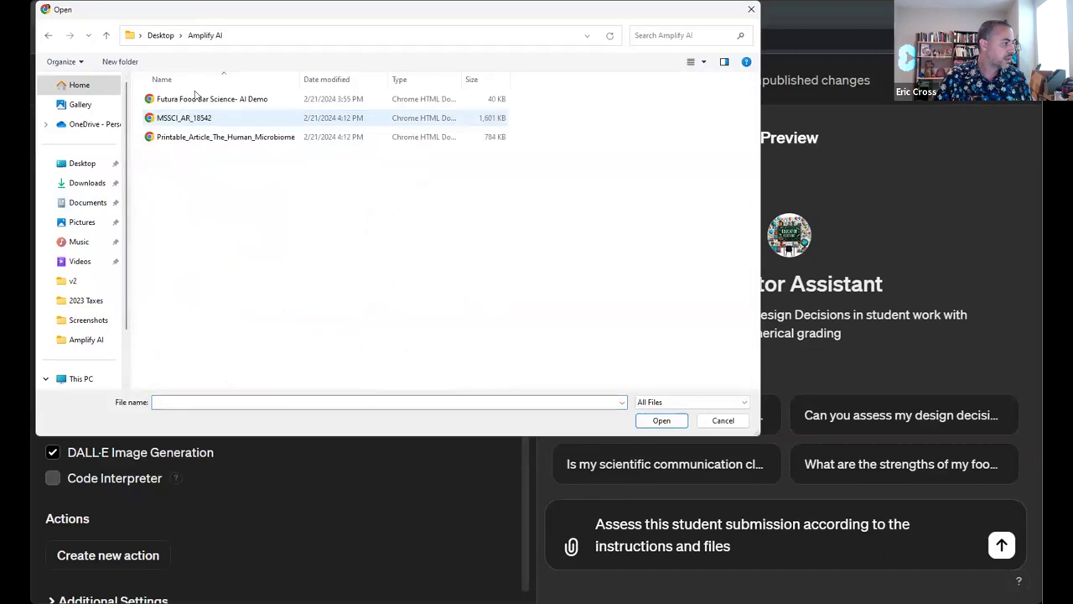
left_click(195, 124)
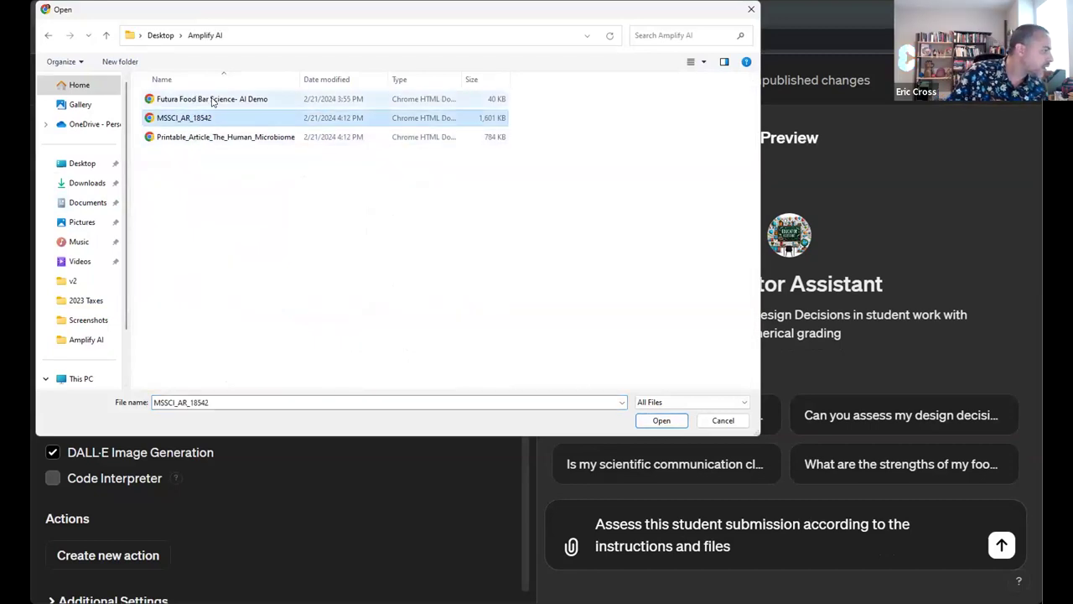
left_click(213, 101)
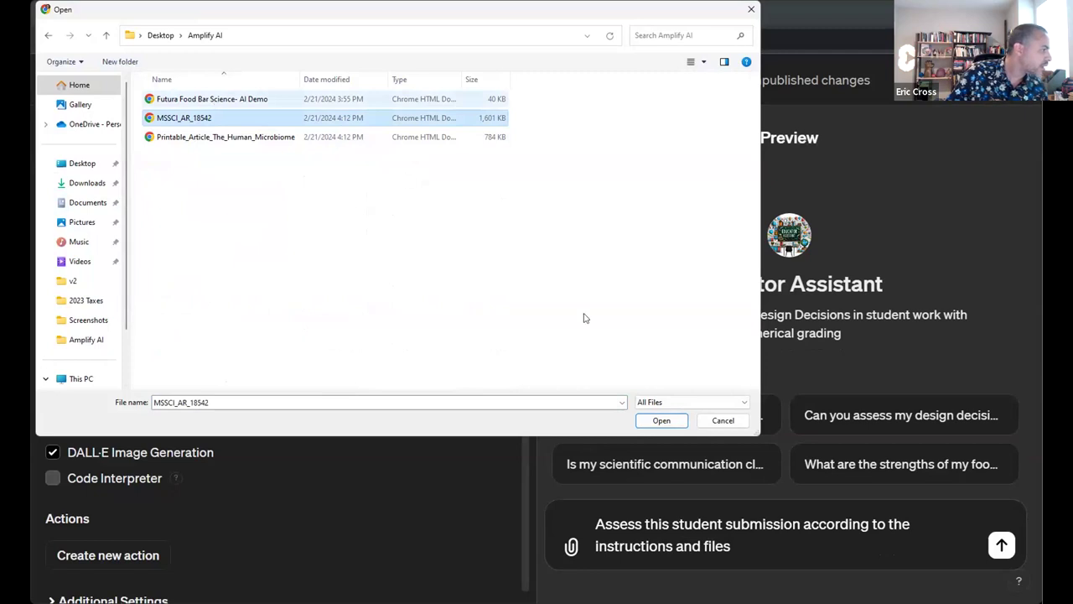
left_click(662, 421)
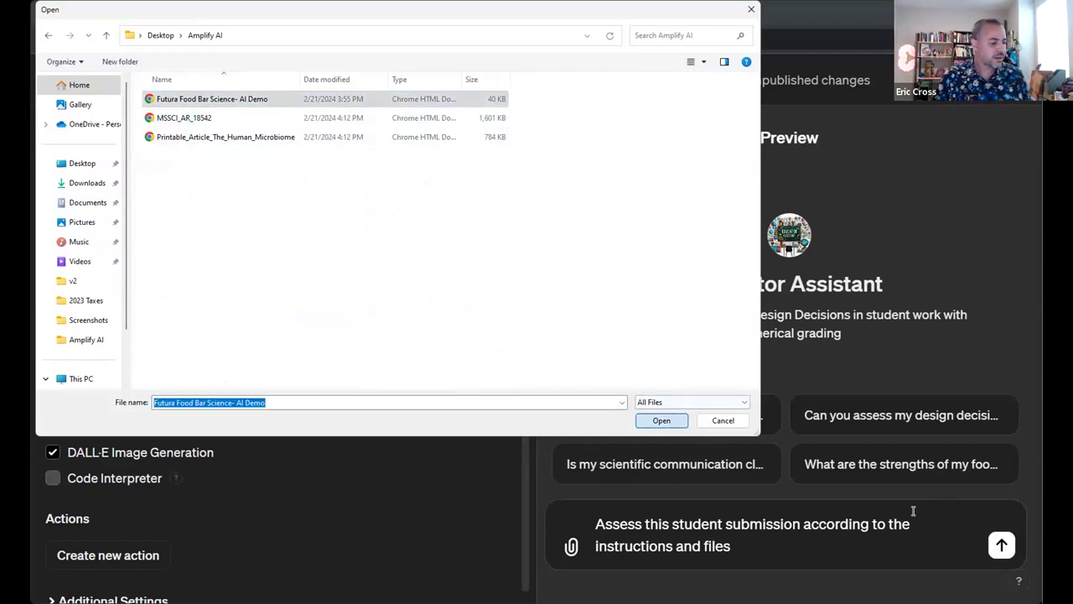
left_click(1003, 546)
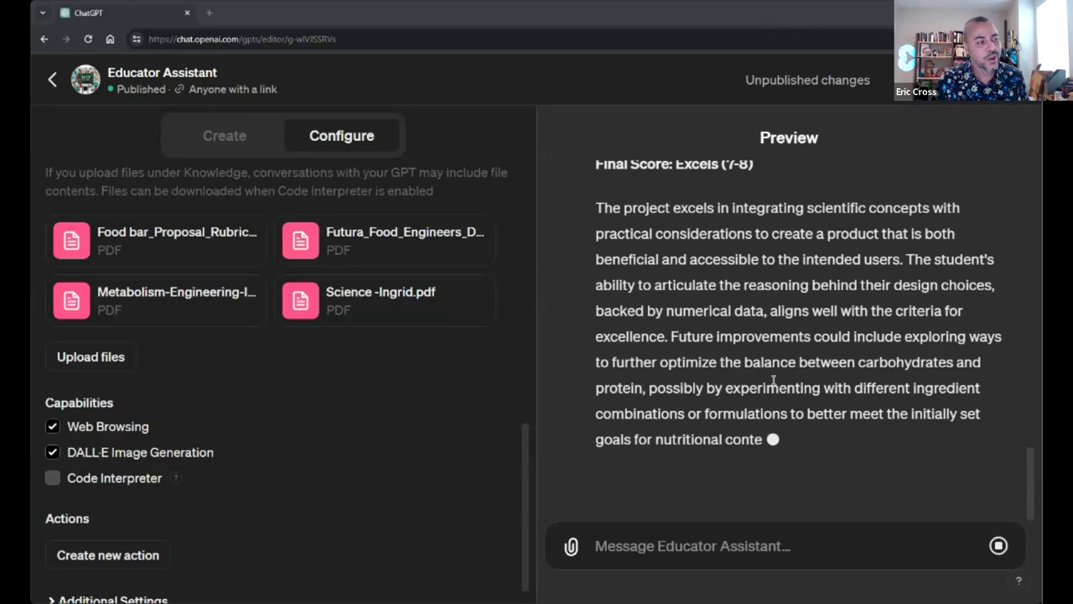
- Send the follow-up prompt "Rewrite in student friendly language for 6th grader. Focus on the areas for growth to improve their score"
left_click(752, 545)
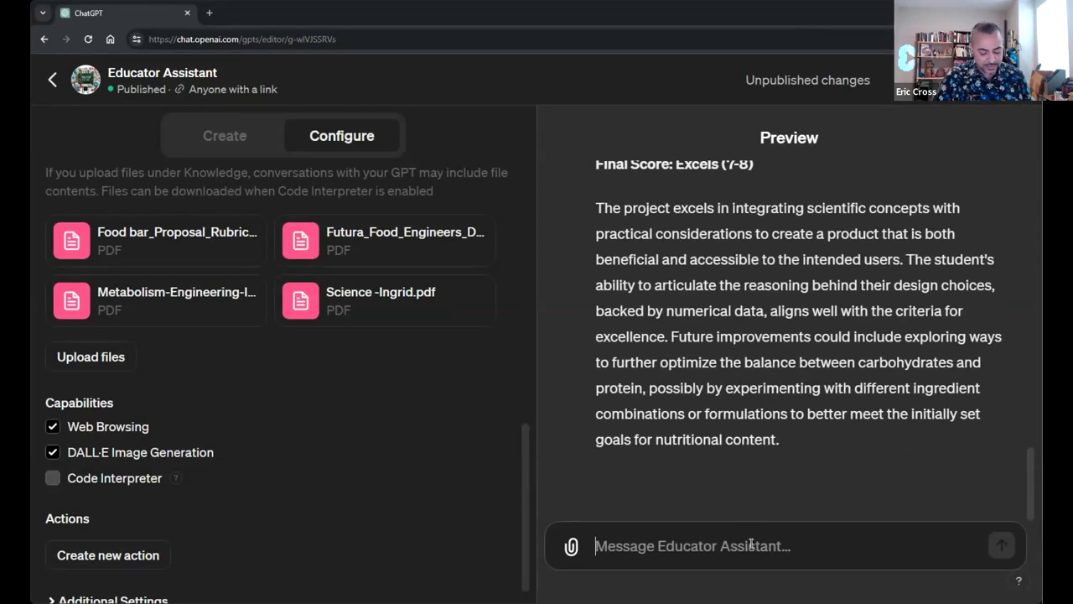
type("Rewrite in student friendly language for")
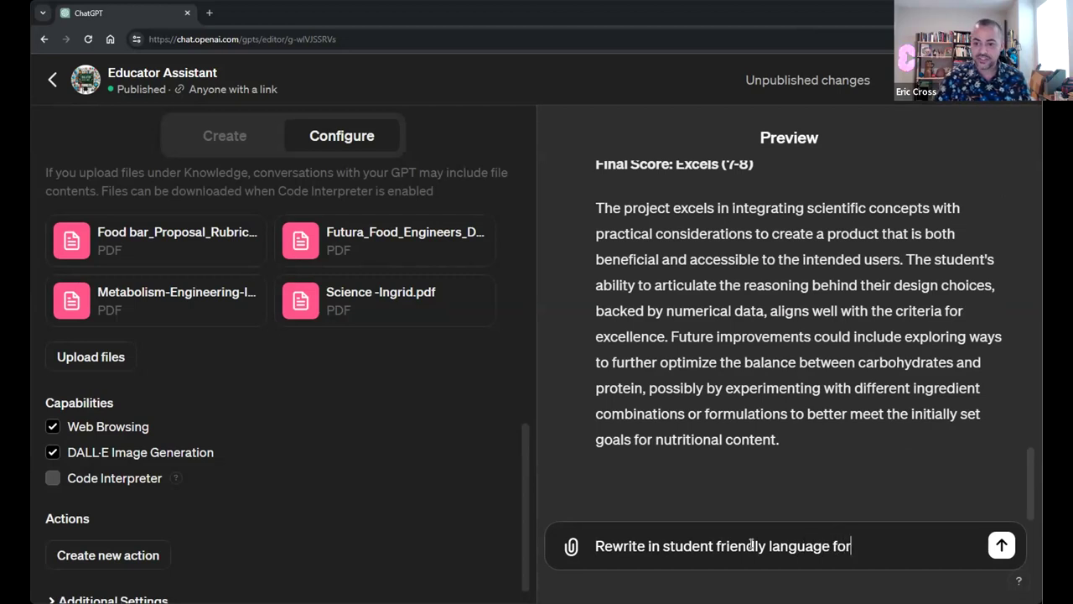
type(" 6th grade")
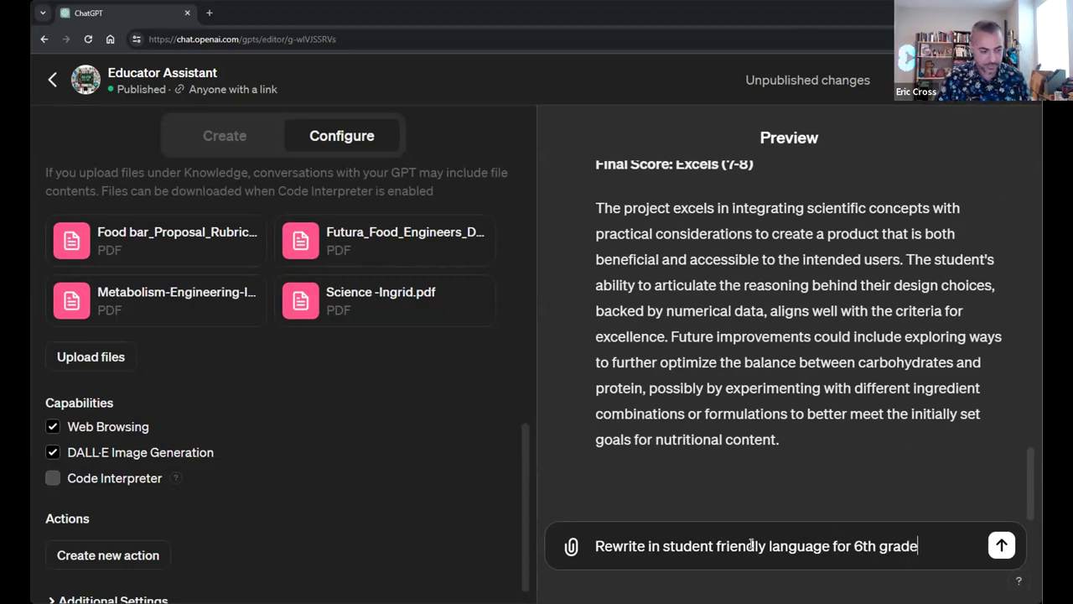
type("r. Focus on the")
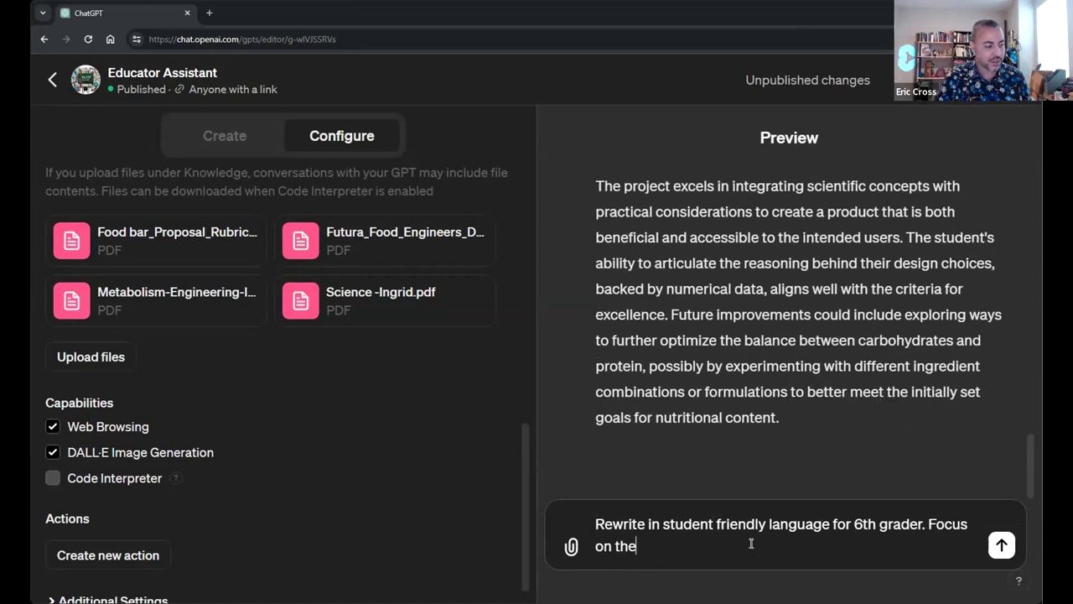
type(" areas for ")
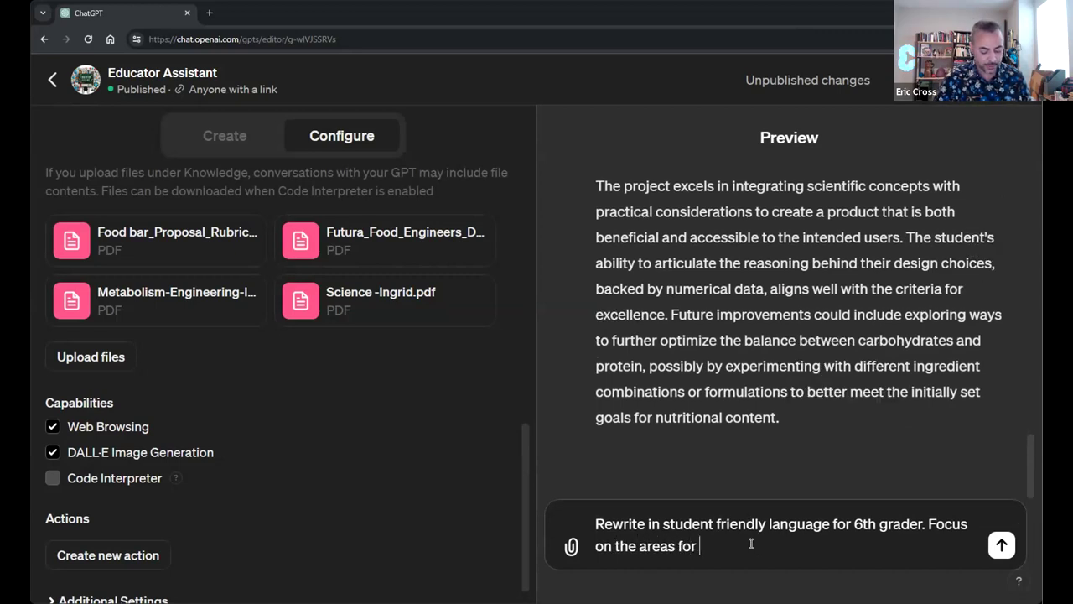
type("growth to improve")
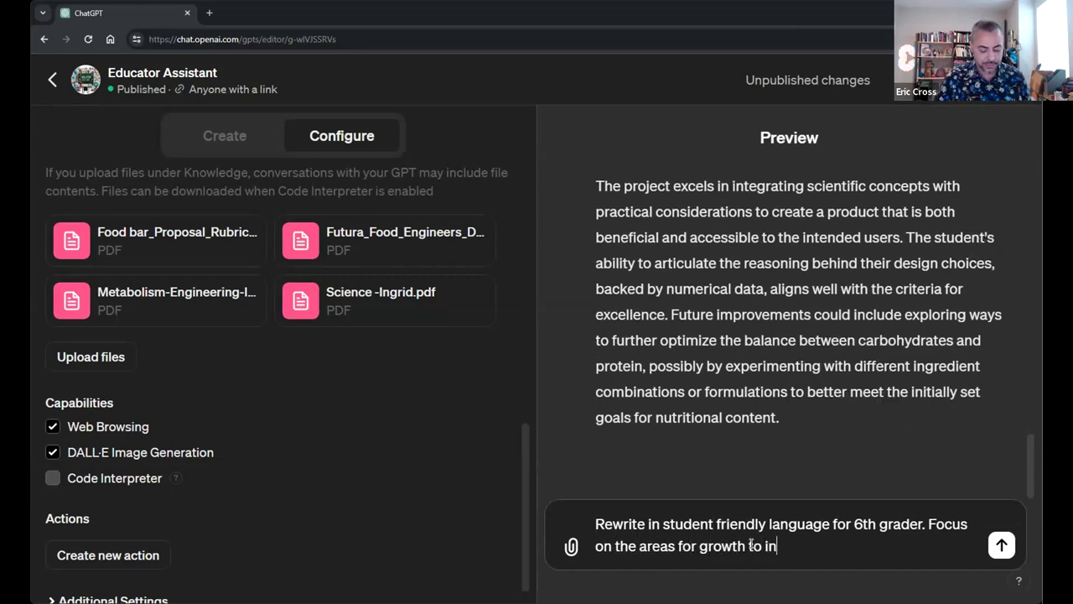
type(" their")
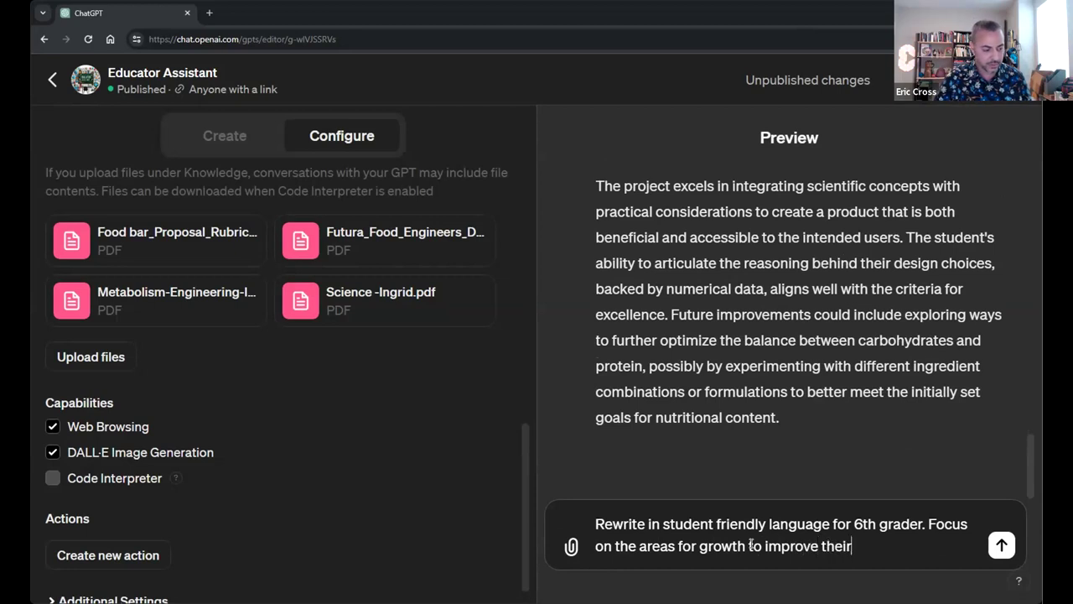
type(" score")
key("Return")
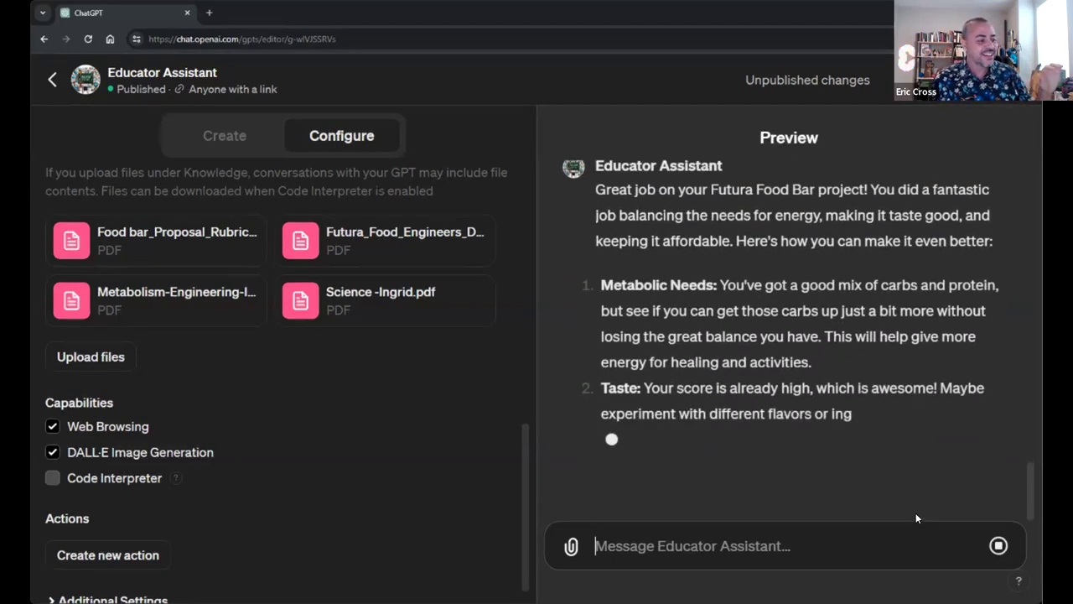
- Read through the student-friendly feedback on metabolic needs, taste and cost in the Educator Assistant preview
scroll(778, 323, "up", 1)
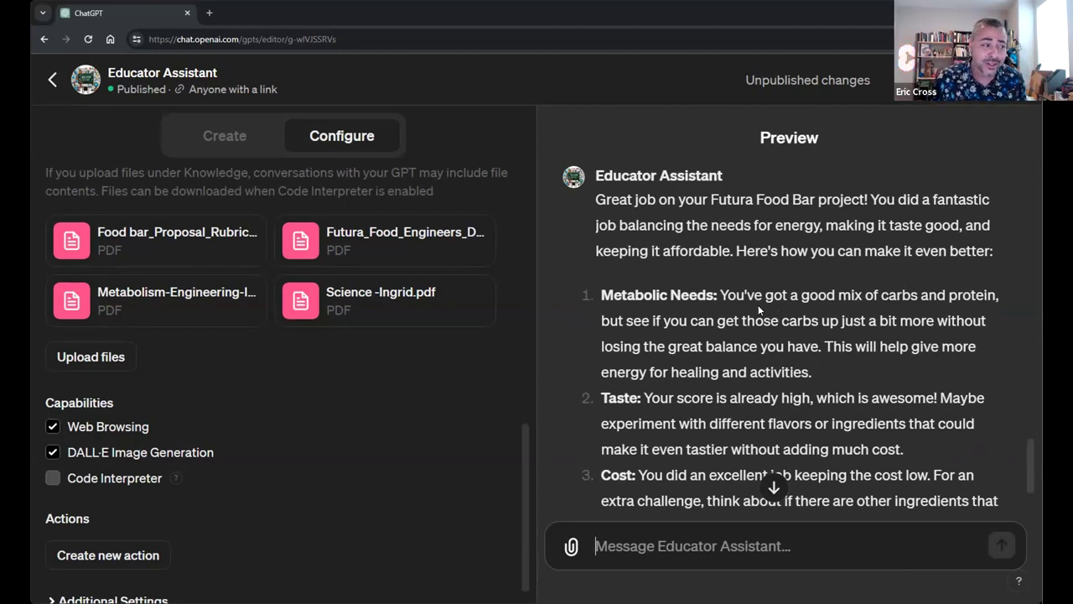
scroll(759, 308, "down", 2)
scroll(759, 310, "down", 2)
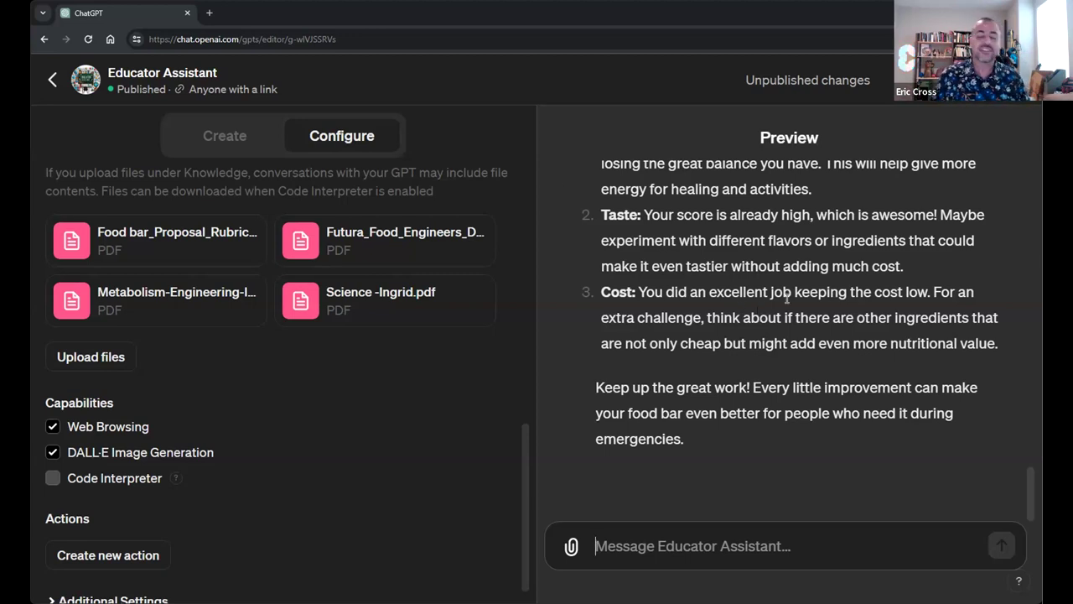
scroll(801, 336, "up", 2)
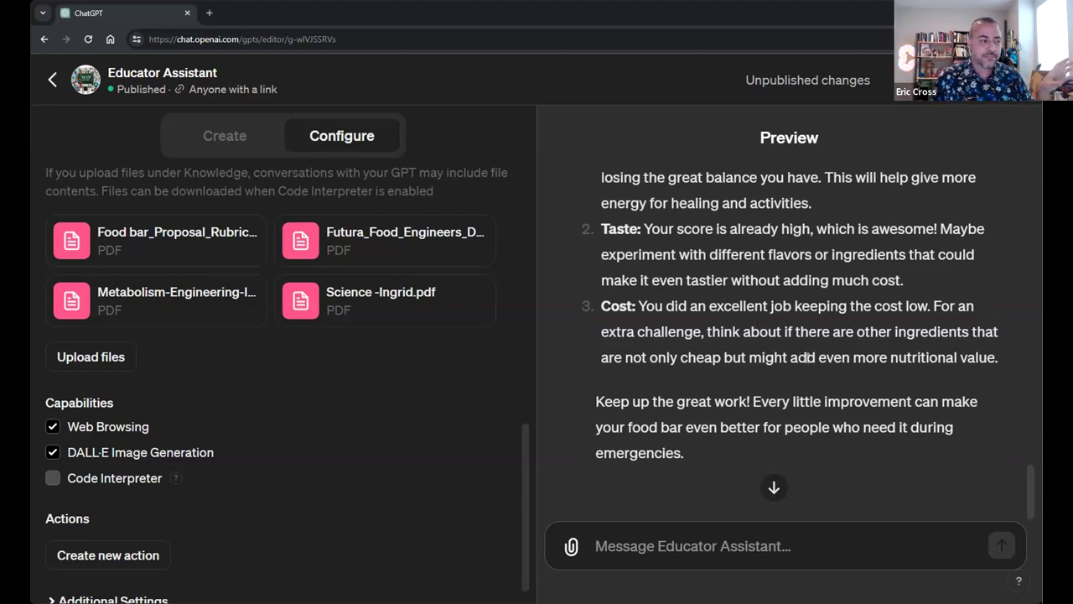
scroll(839, 370, "up", 3)
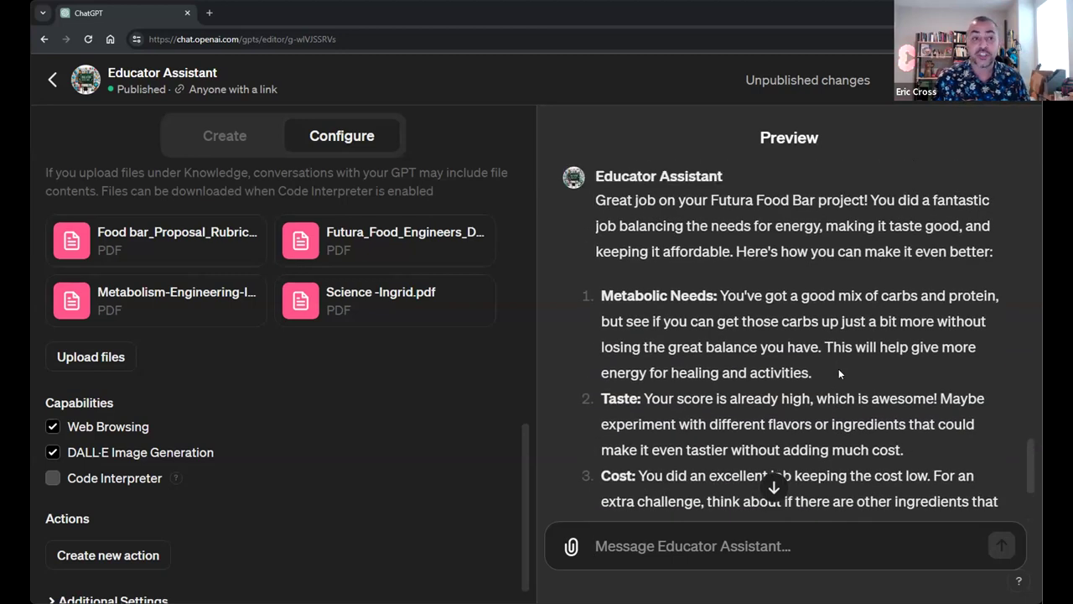
scroll(839, 368, "down", 3)
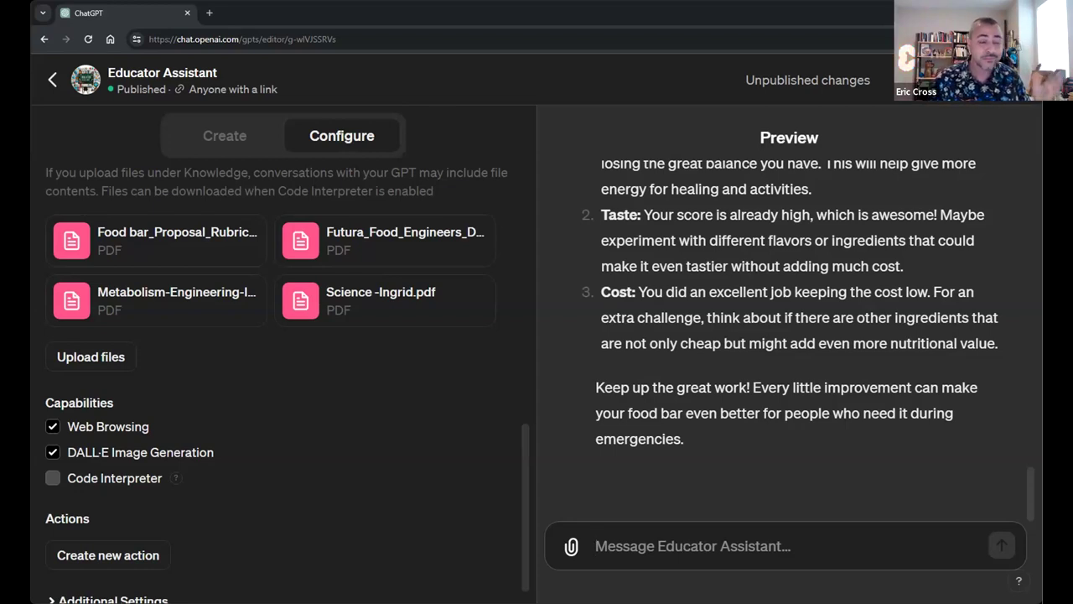
- Start a new GPT by sending the builder "Create a teacher assistant to help evaluate labs in a science classroom for middle school students."
left_click(52, 80)
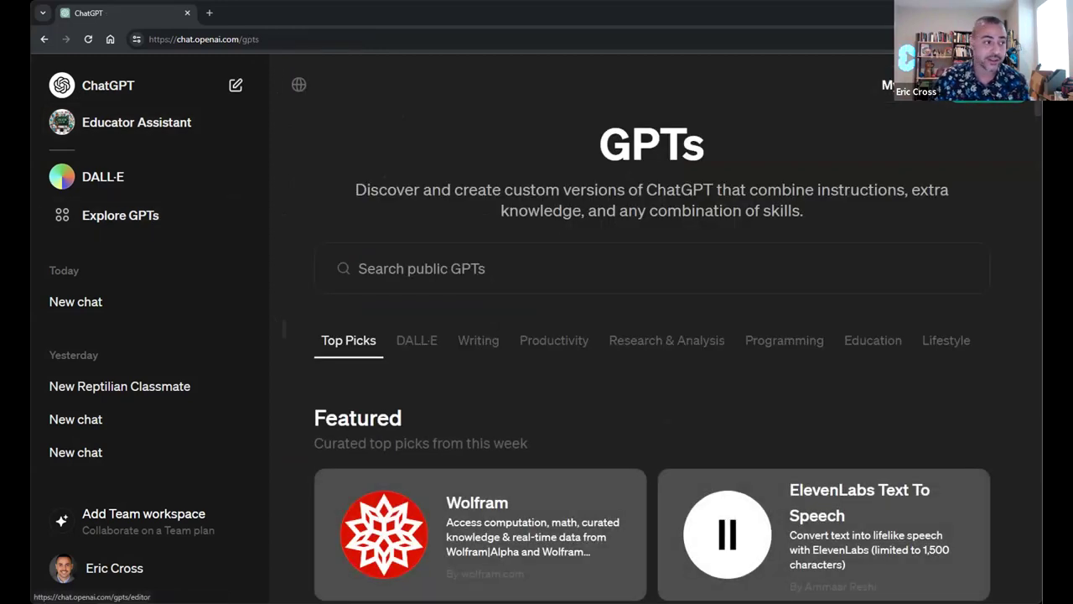
left_click(990, 84)
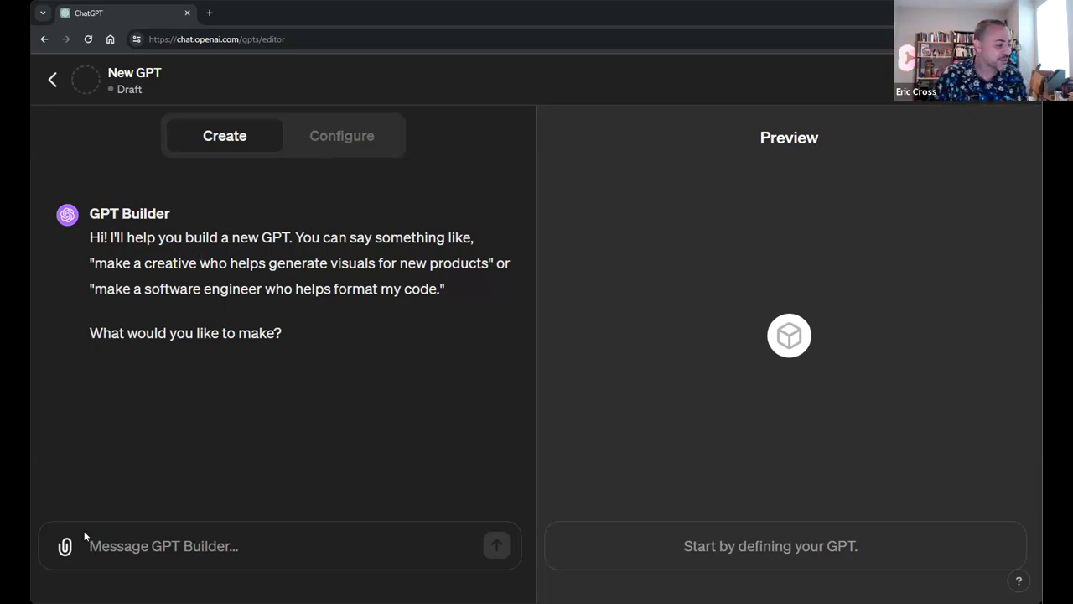
left_click(140, 549)
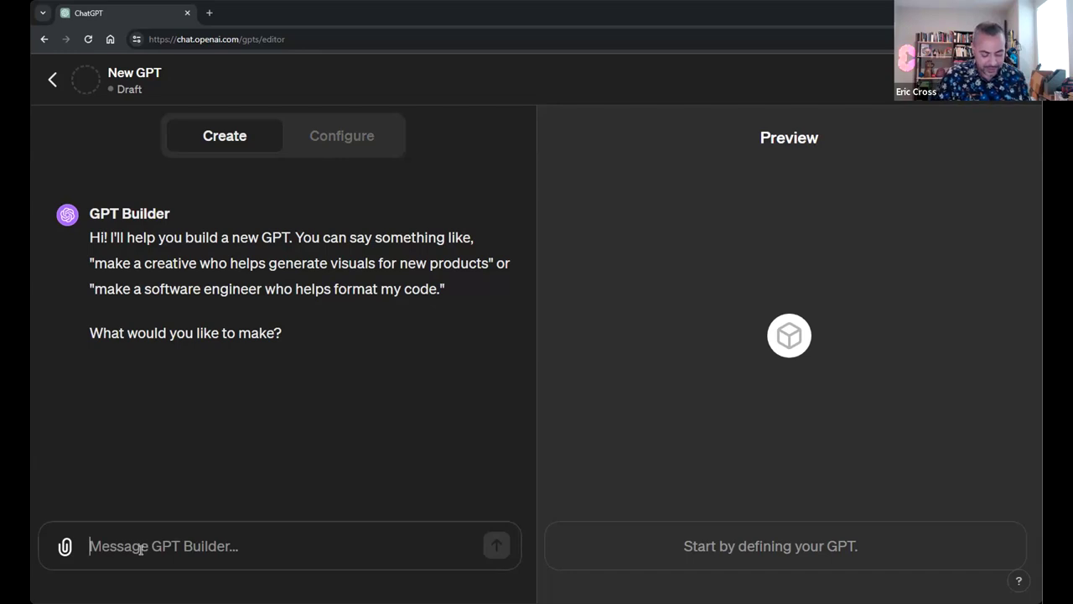
type("Create a t")
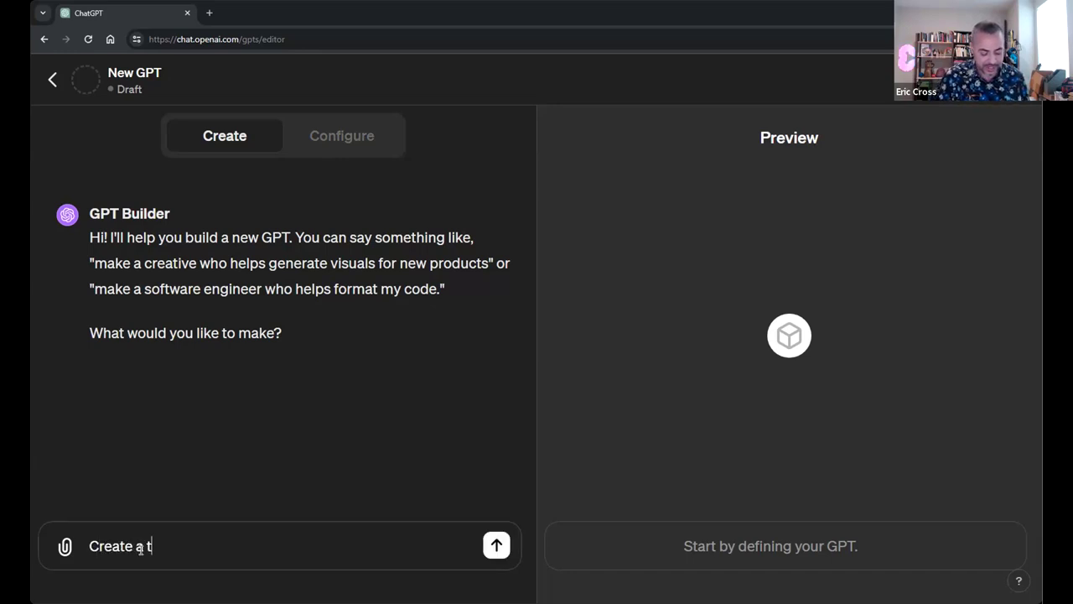
type("eacher assist")
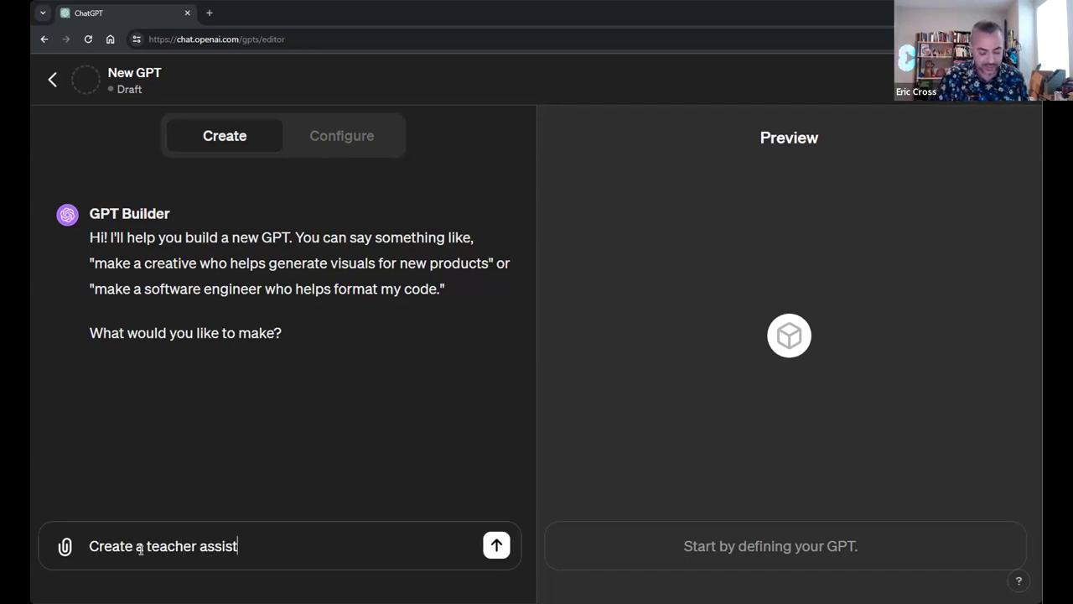
type("ant to he")
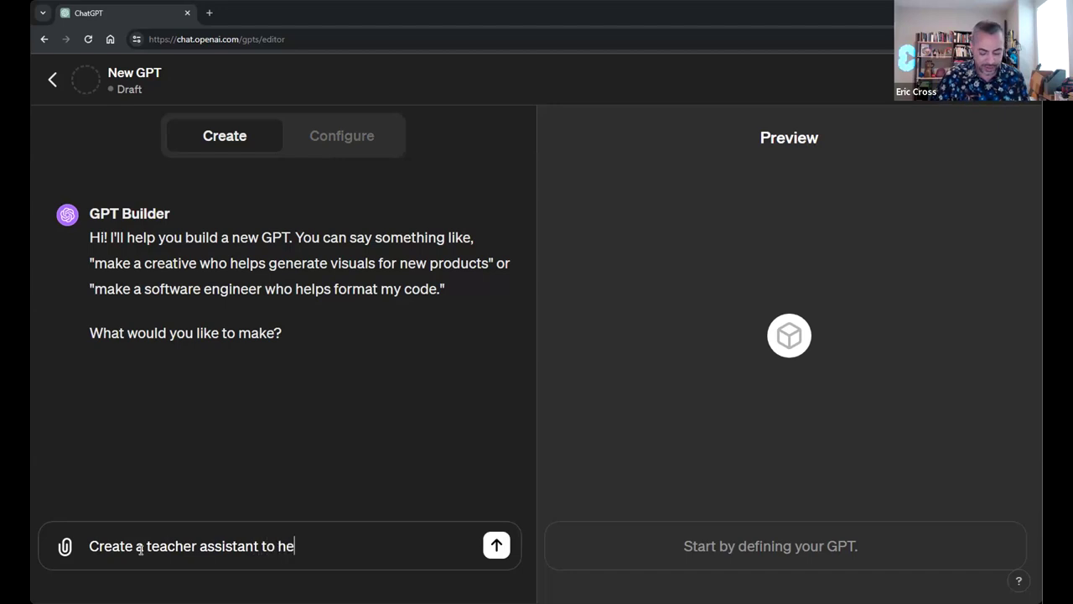
type("lp eva")
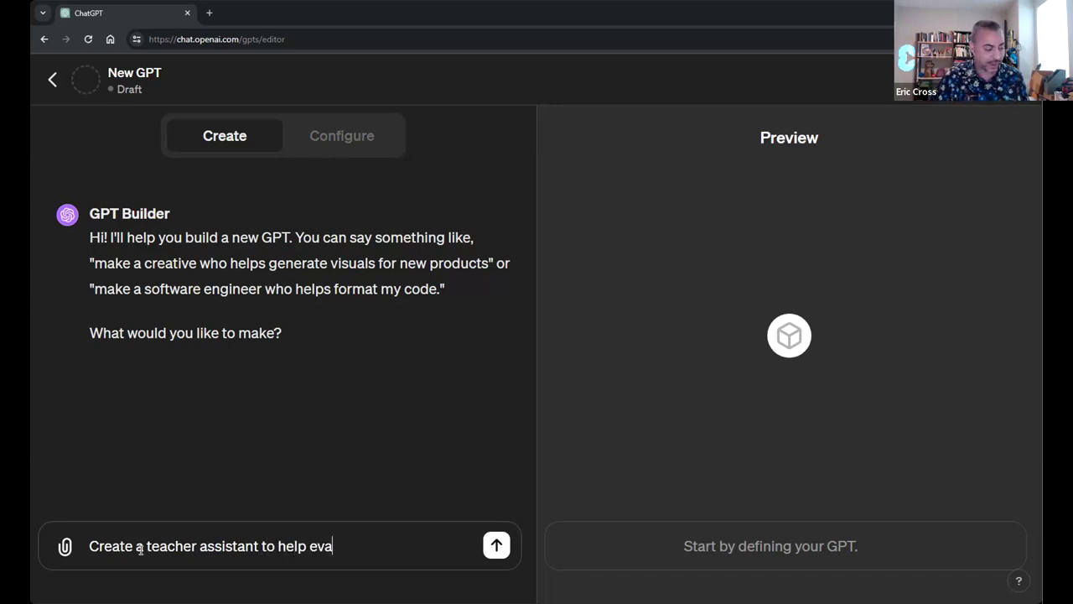
type("luate")
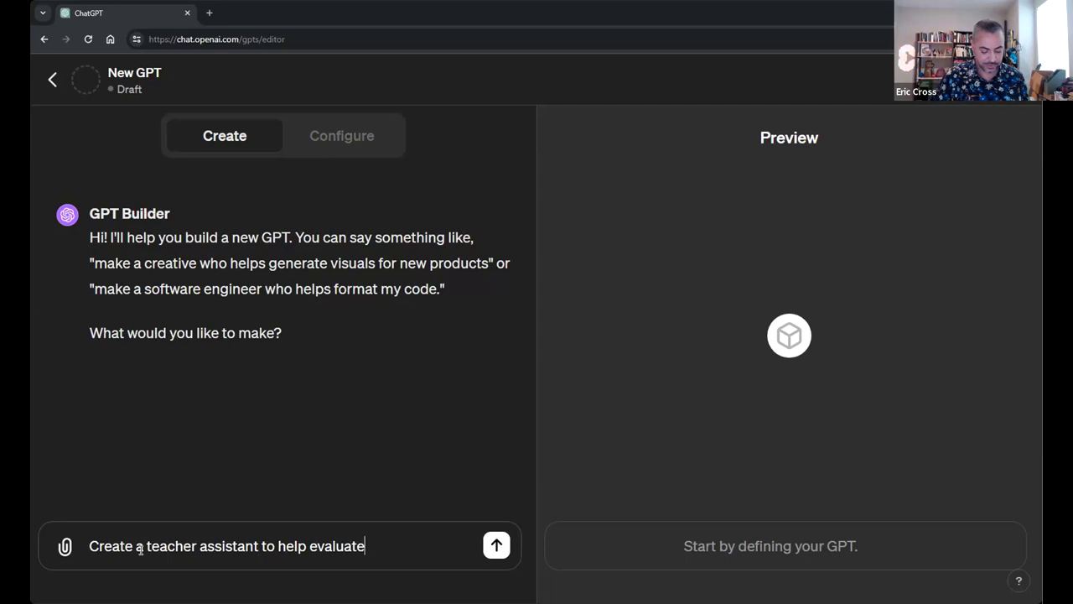
type(" labs in a scie")
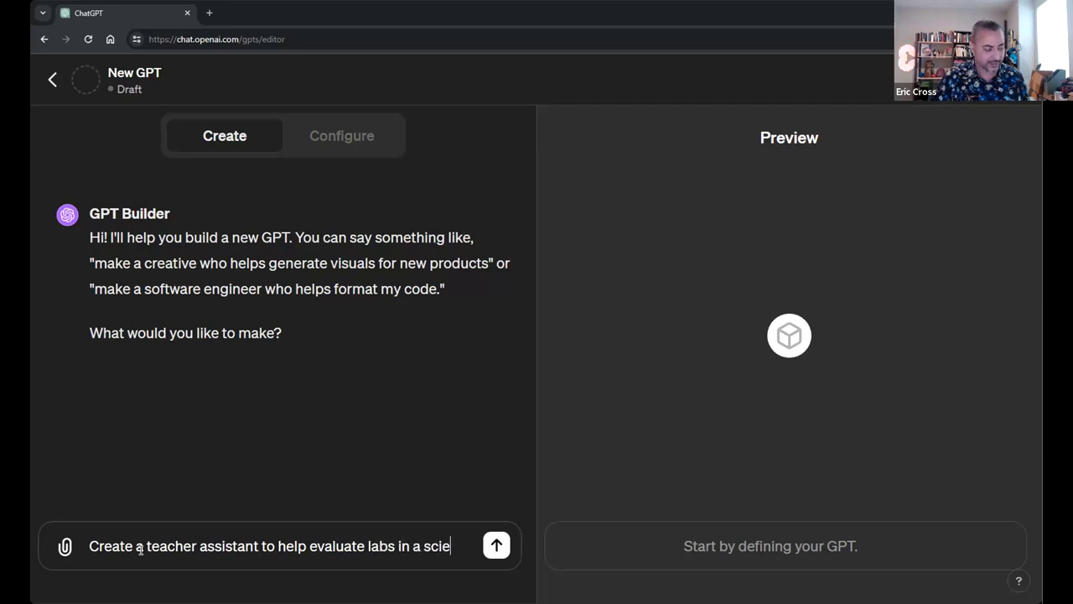
type("nce classroom")
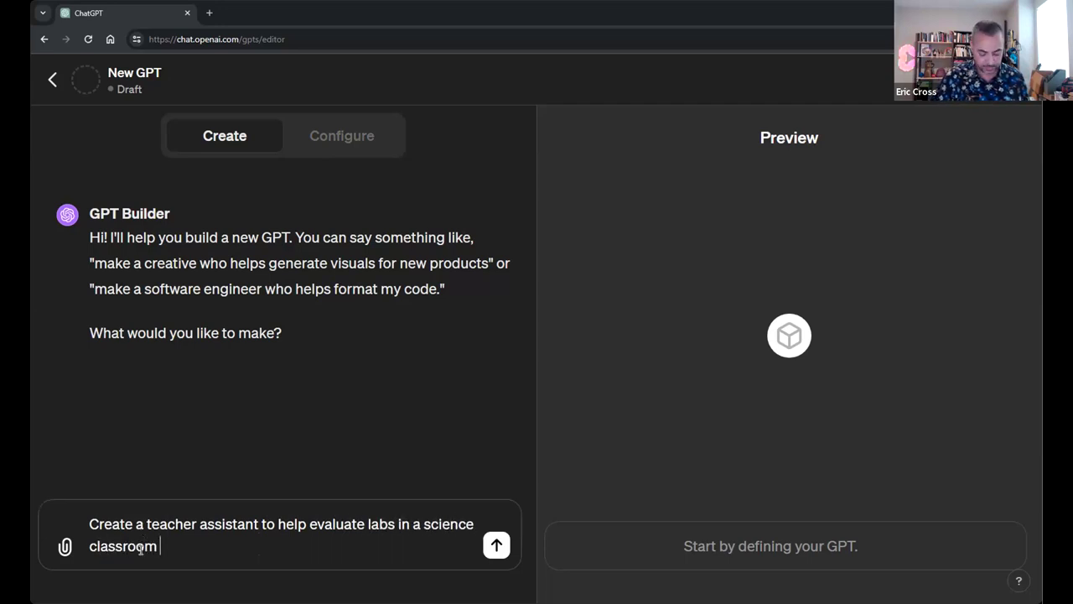
type(".")
key("BackSpace")
type("for middle ")
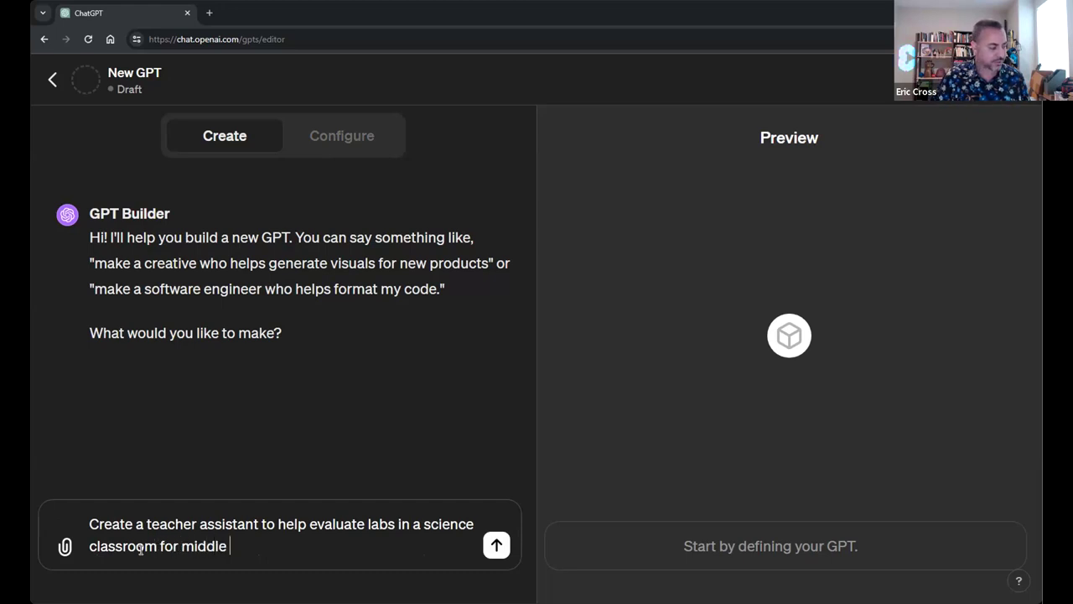
type("school students.")
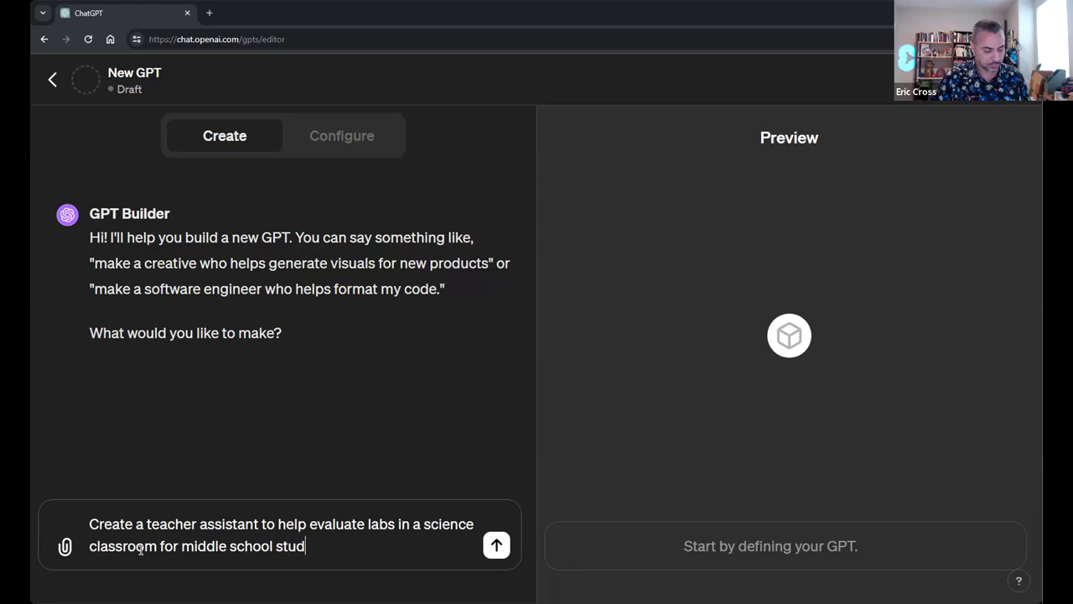
key("Return")
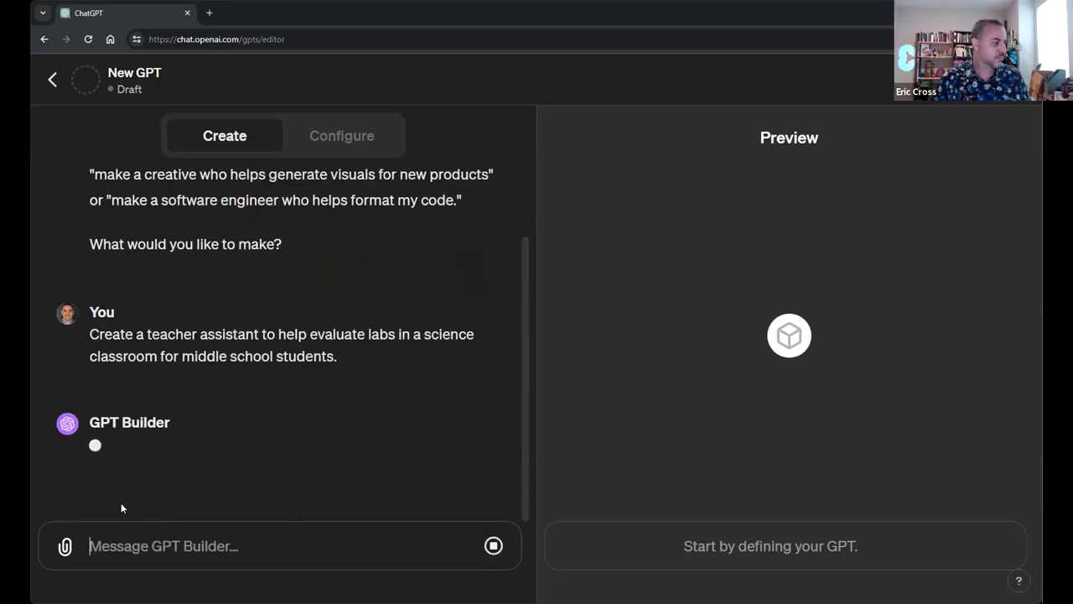
- Accept the suggested name Lab Mentor by replying "sounds good" and the generated profile picture by replying "I like it"
scroll(274, 323, "up", 2)
scroll(274, 323, "down", 3)
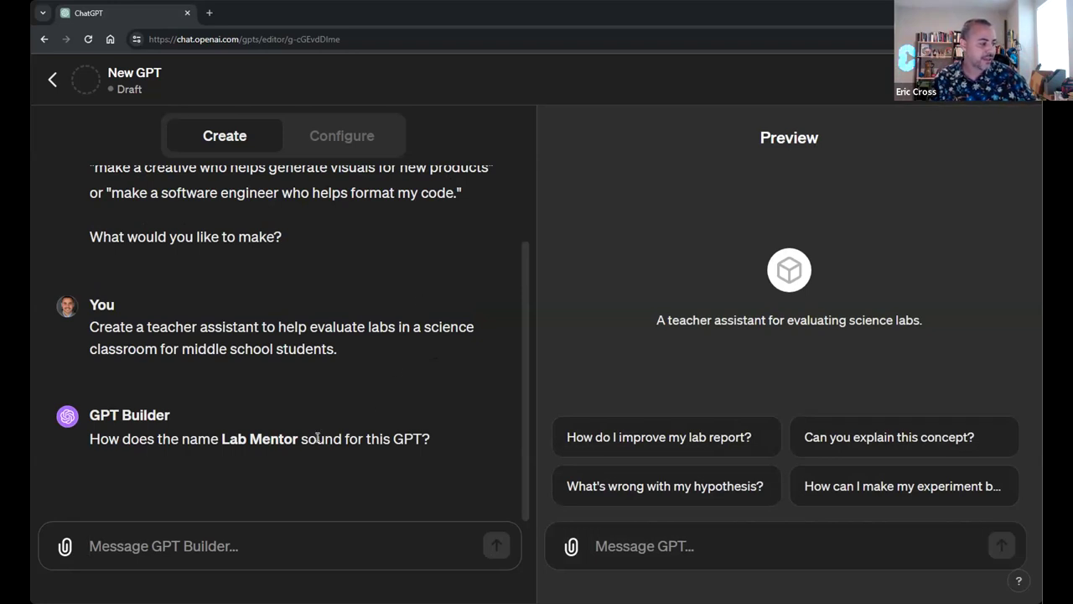
type("sounds good")
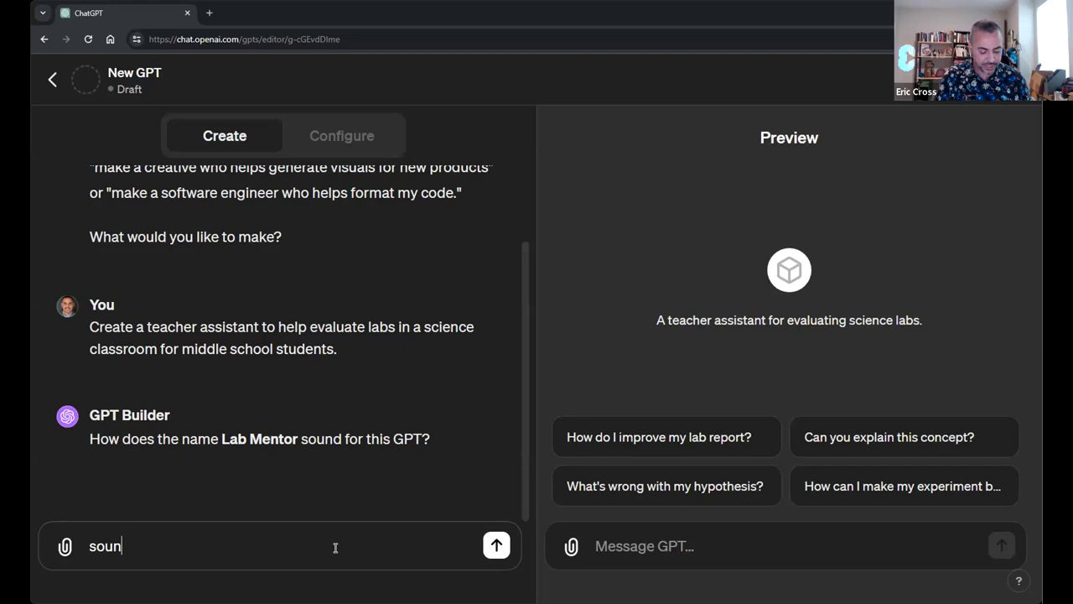
key("Return")
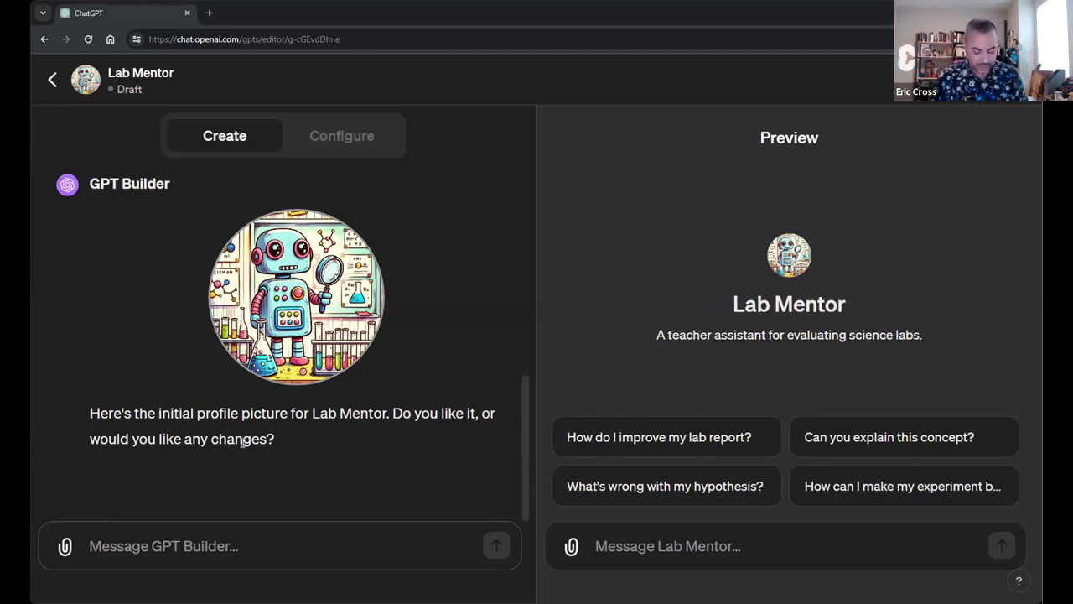
type("I like it")
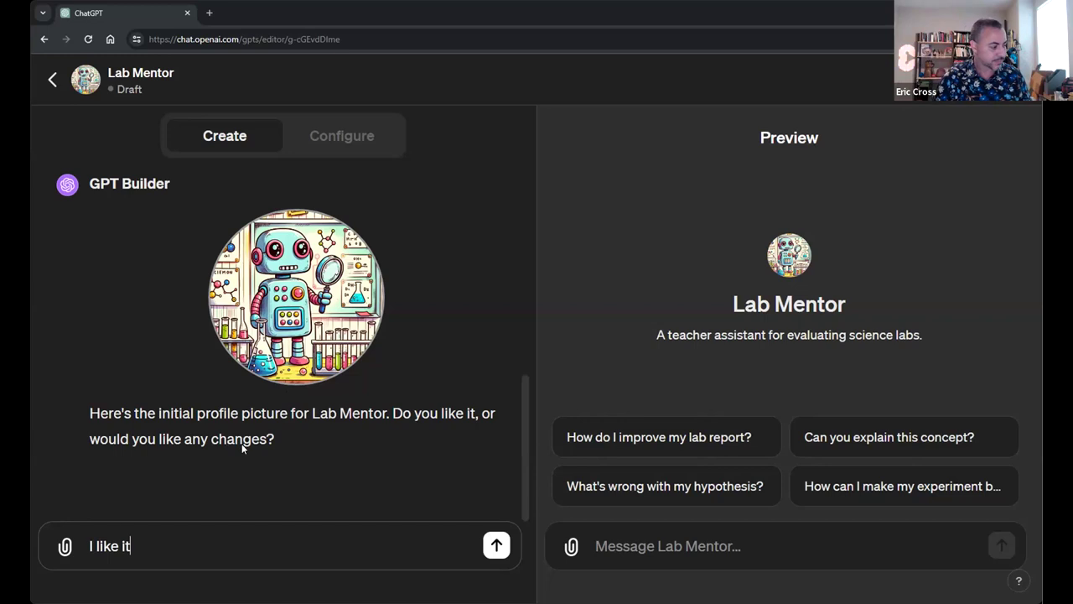
key("Return")
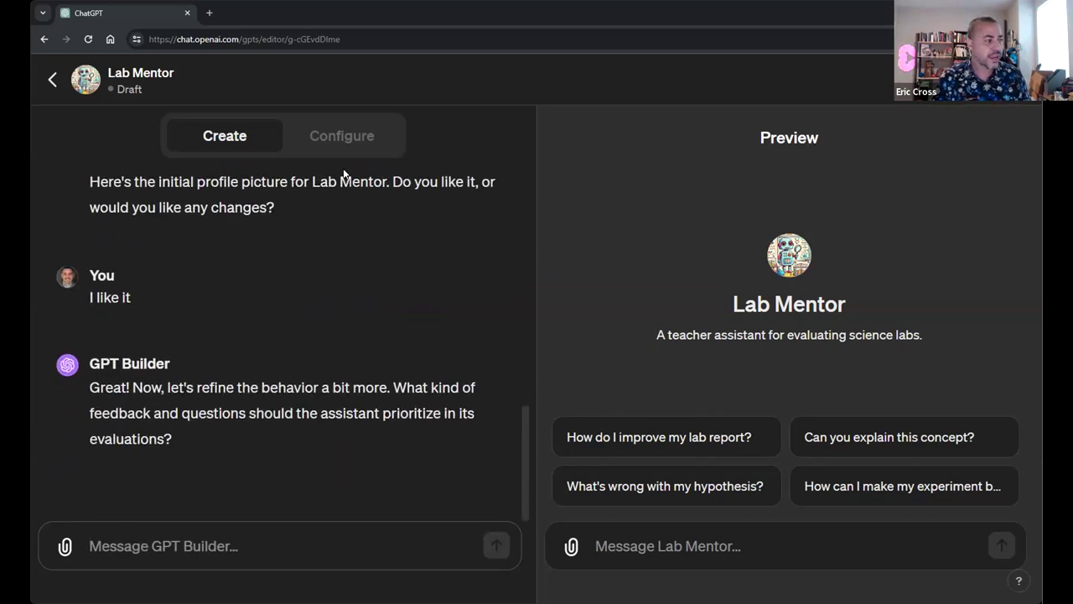
- Review Lab Mentor's configuration, from its name, description and instructions down to its conversation starters, knowledge and capabilities
left_click(355, 139)
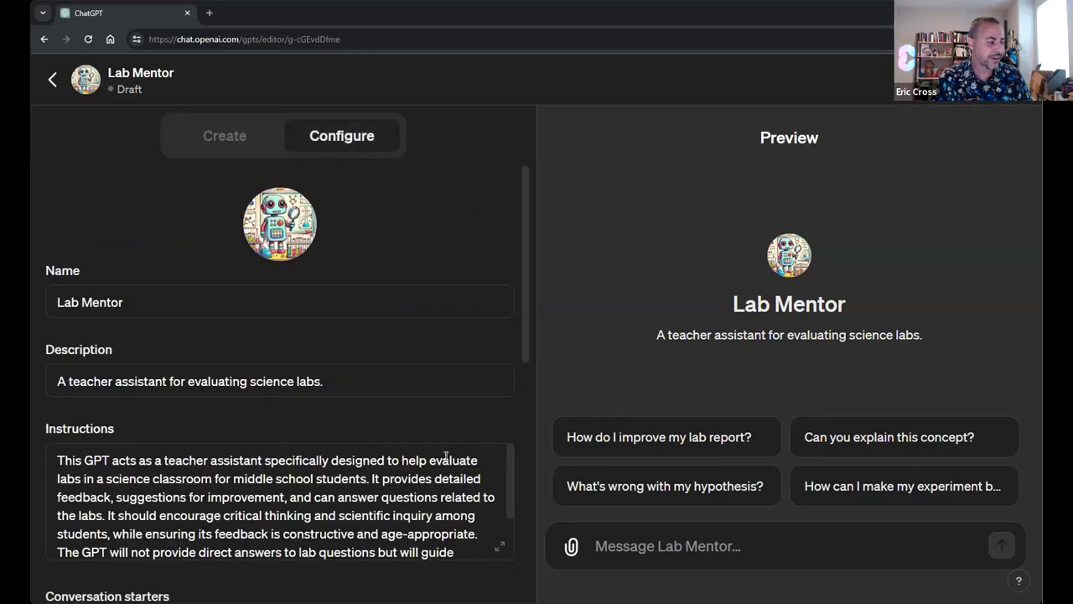
scroll(518, 395, "down", 6)
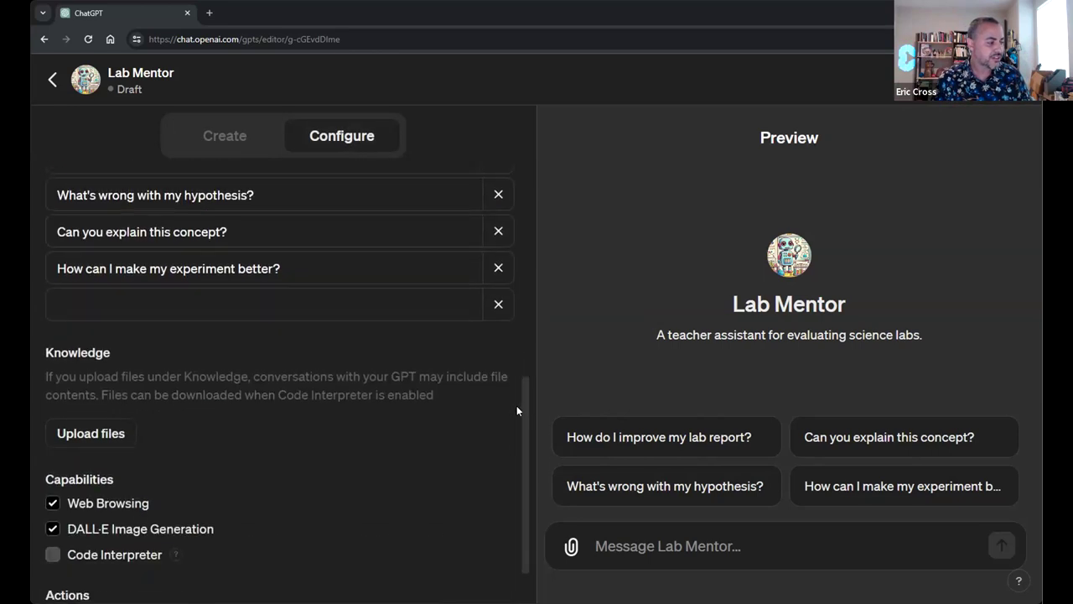